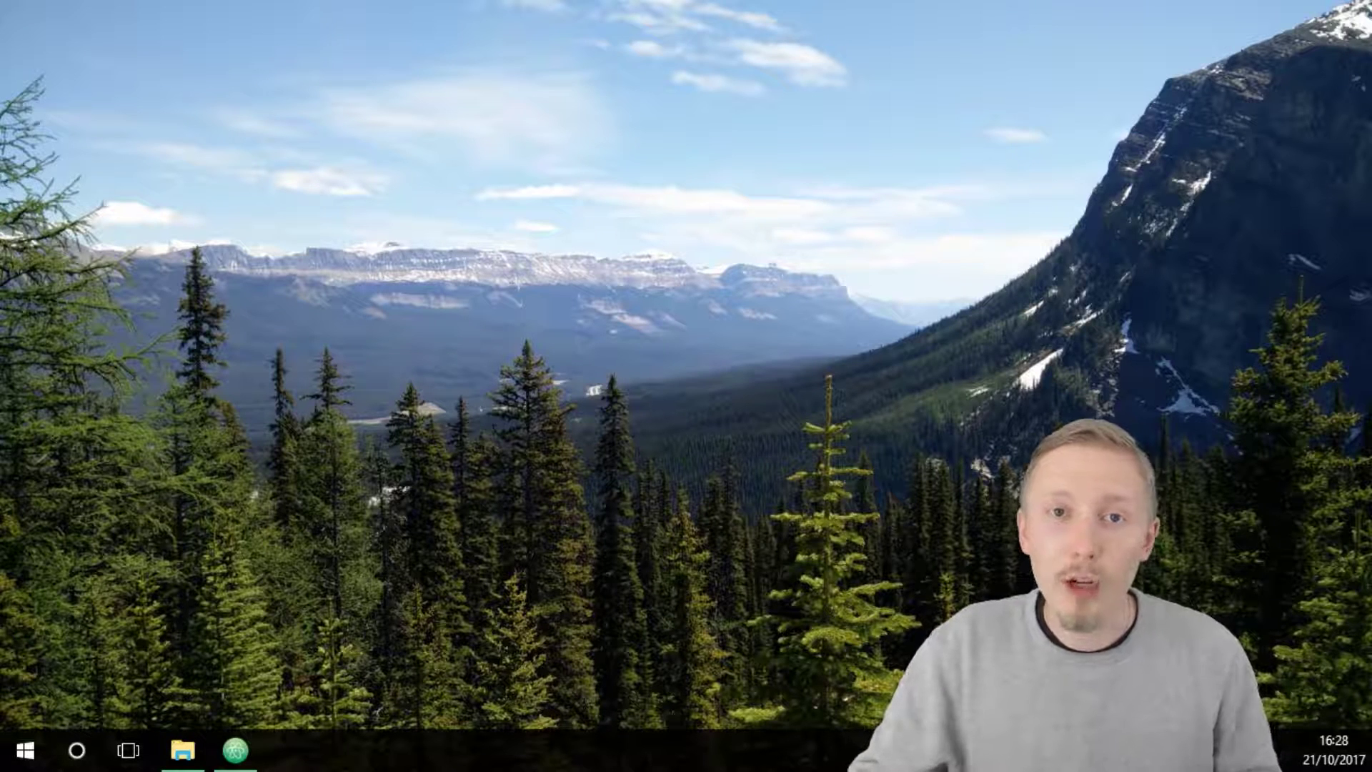
- Create a new folder named 'workspace' in Mark's home folder using File Explorer
left_click(183, 749)
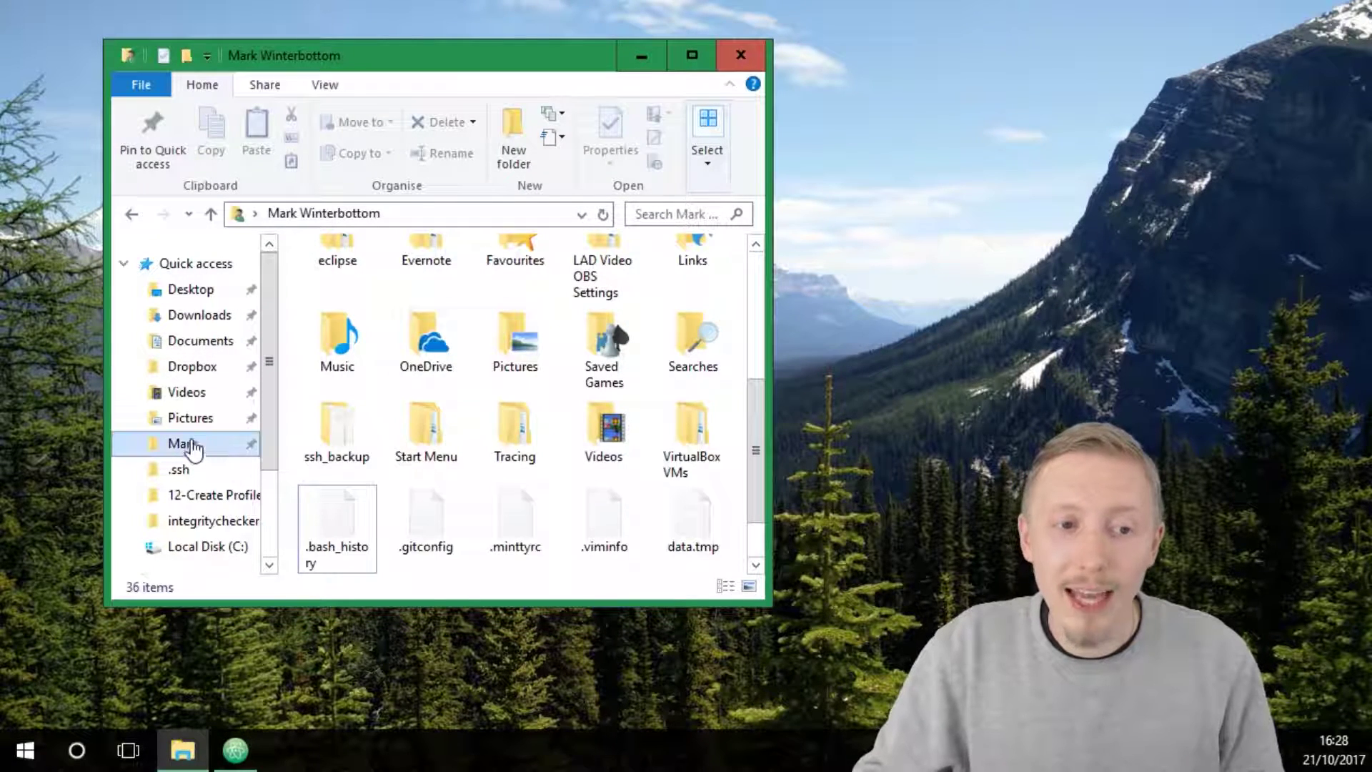
left_click(183, 443)
left_click_drag(757, 327, 760, 550)
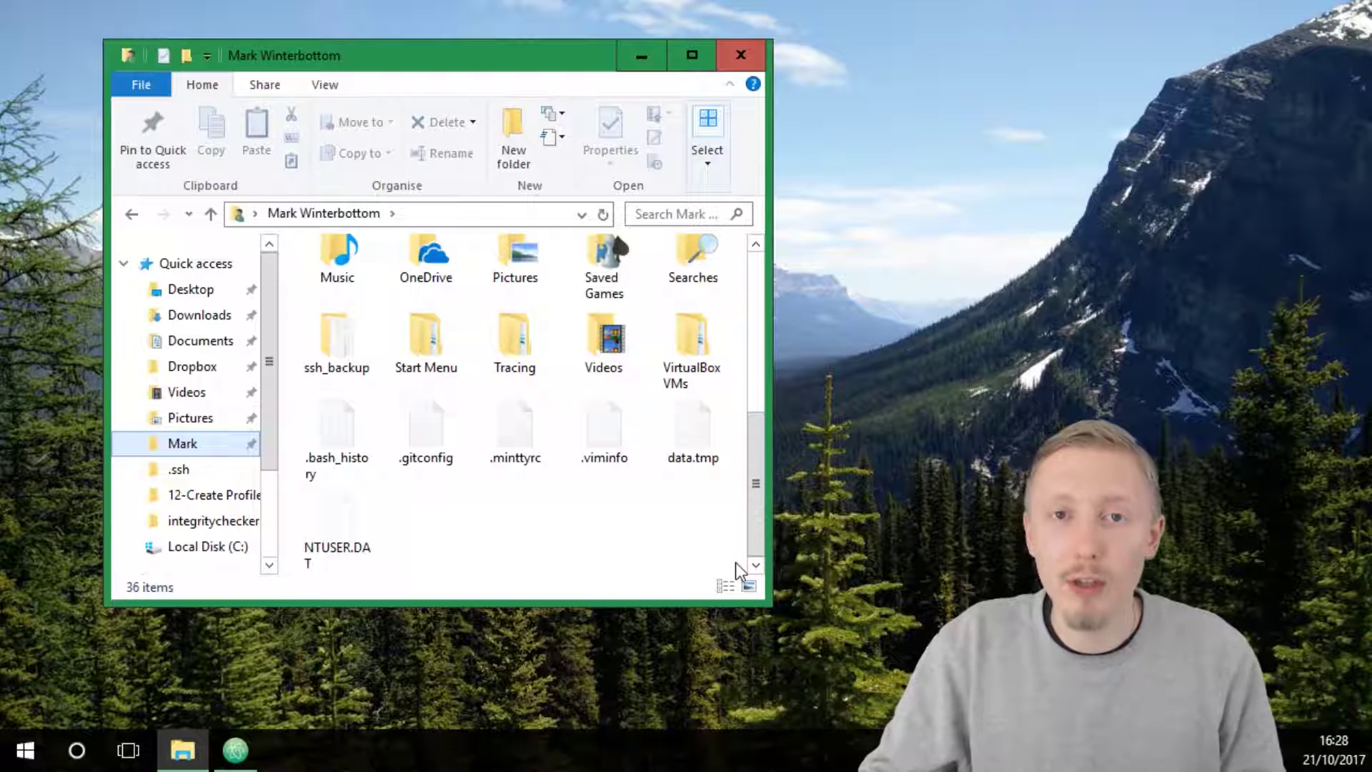
right_click(490, 535)
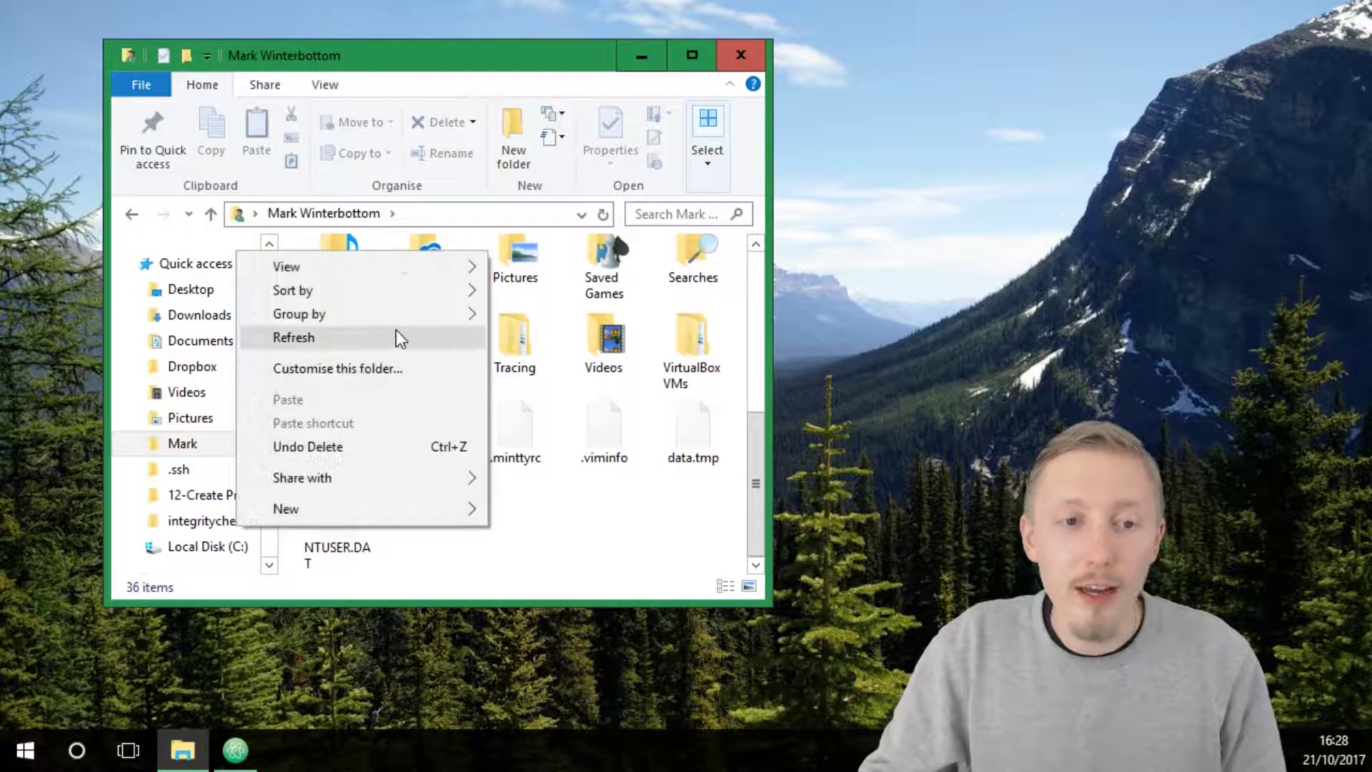
mouse_move(285, 507)
left_click(563, 513)
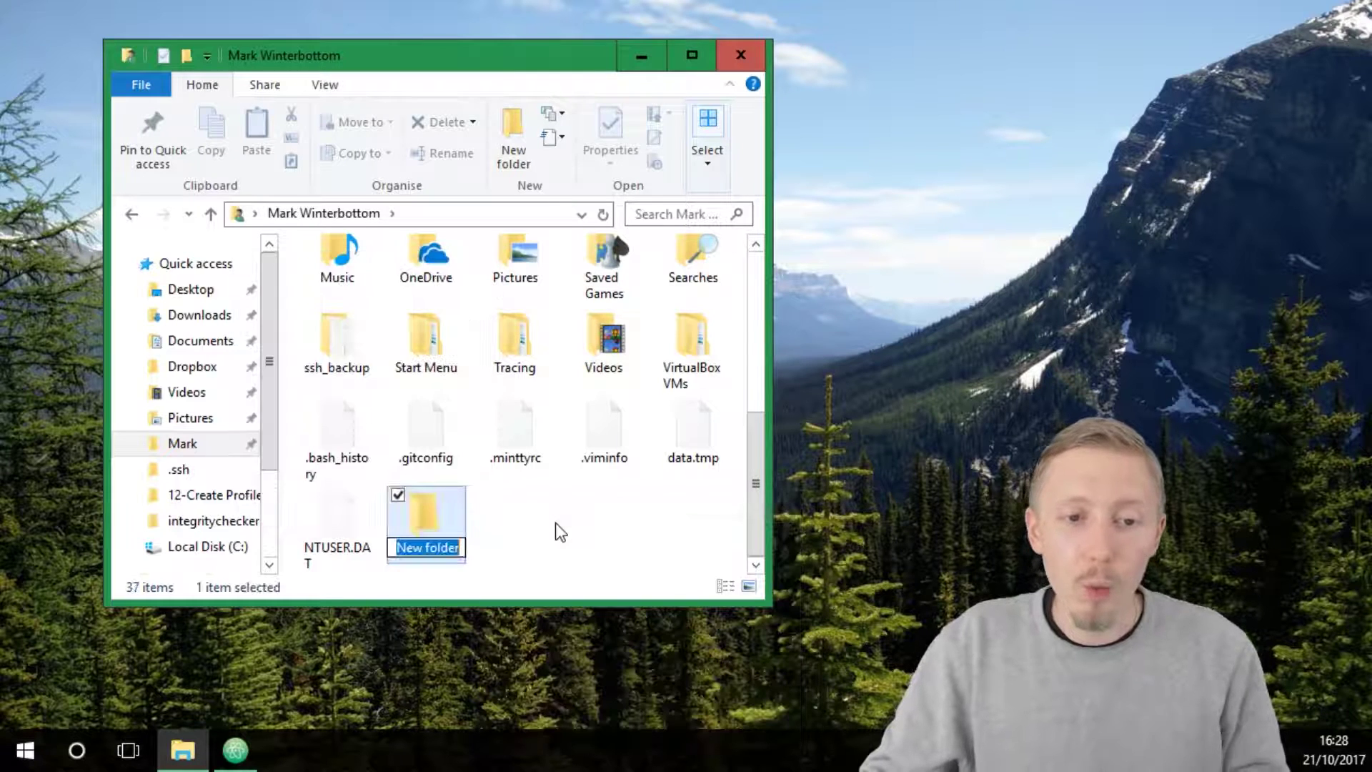
type("worksp")
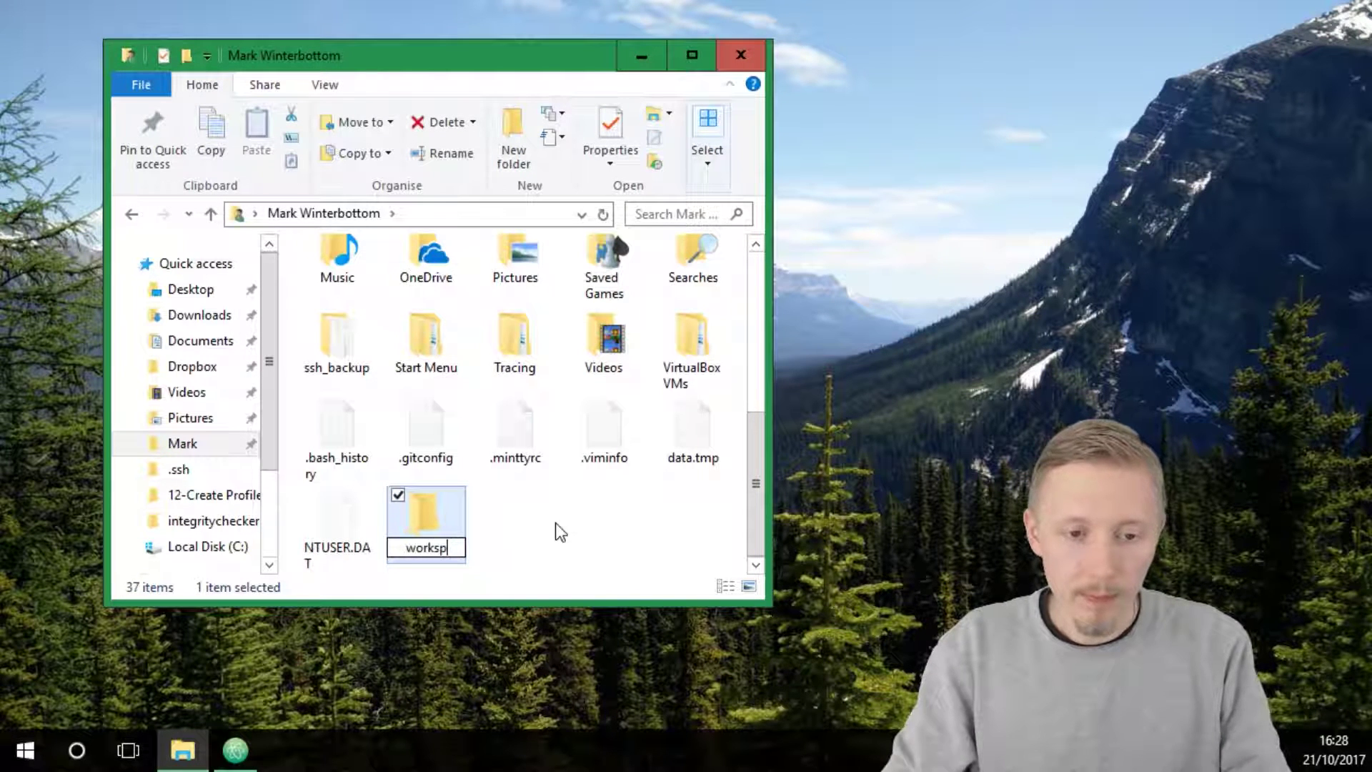
type("ace")
key("Return")
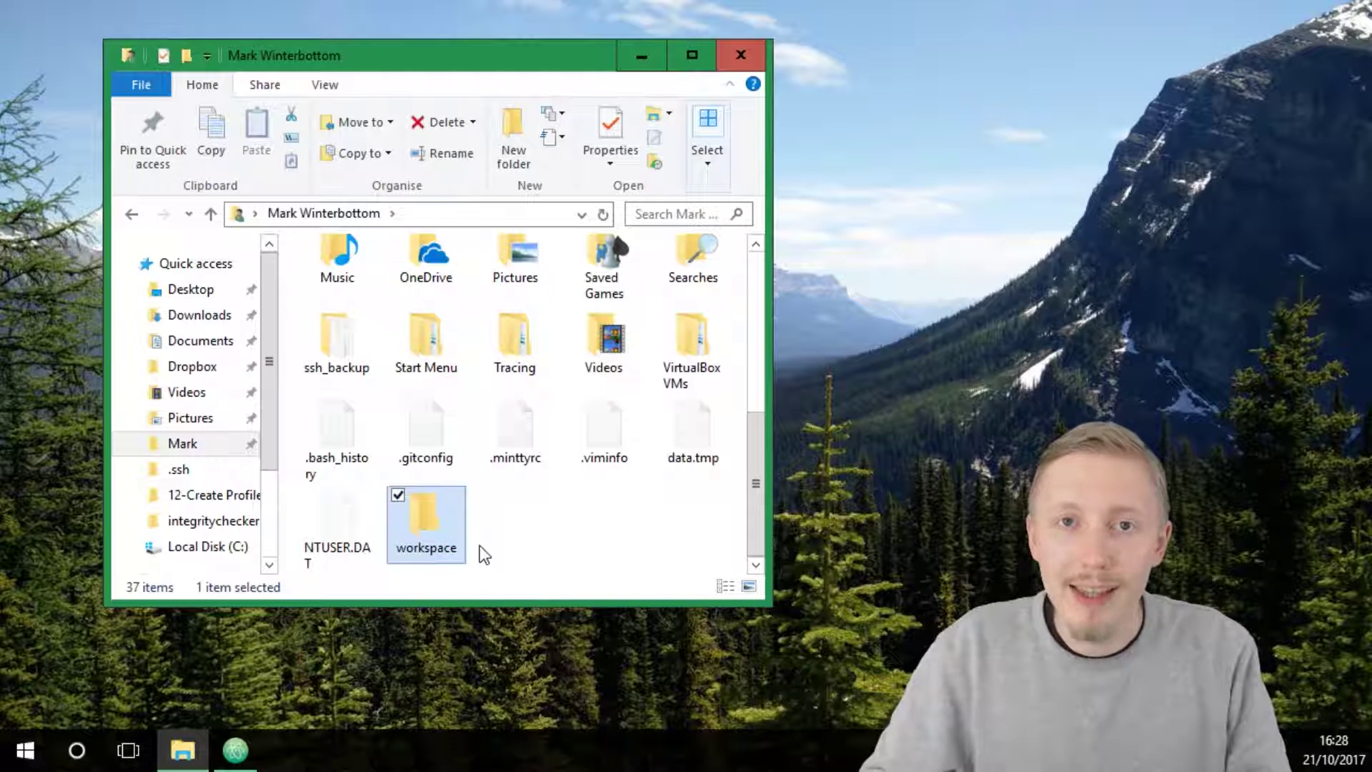
- Inside the workspace folder, add a new folder named 'beginners-guide-to-python'
double_click(425, 503)
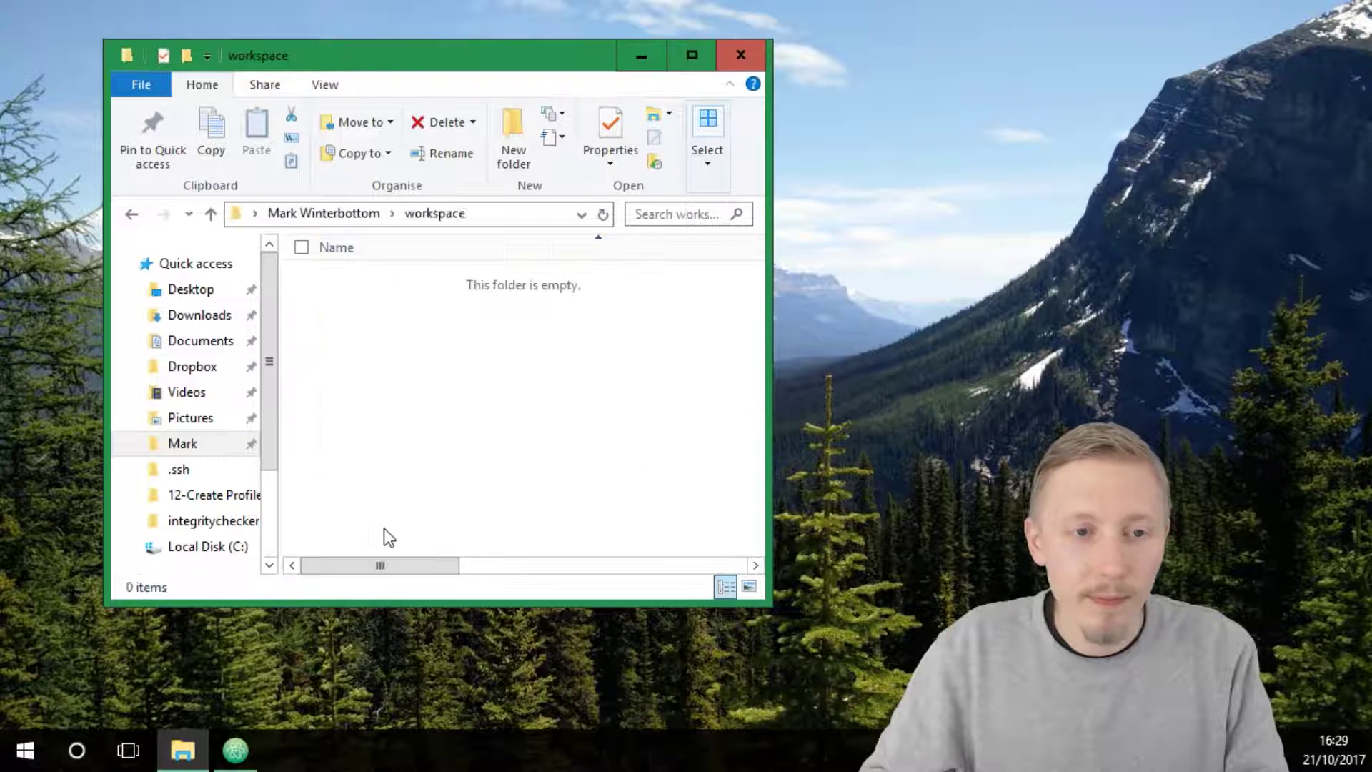
right_click(361, 320)
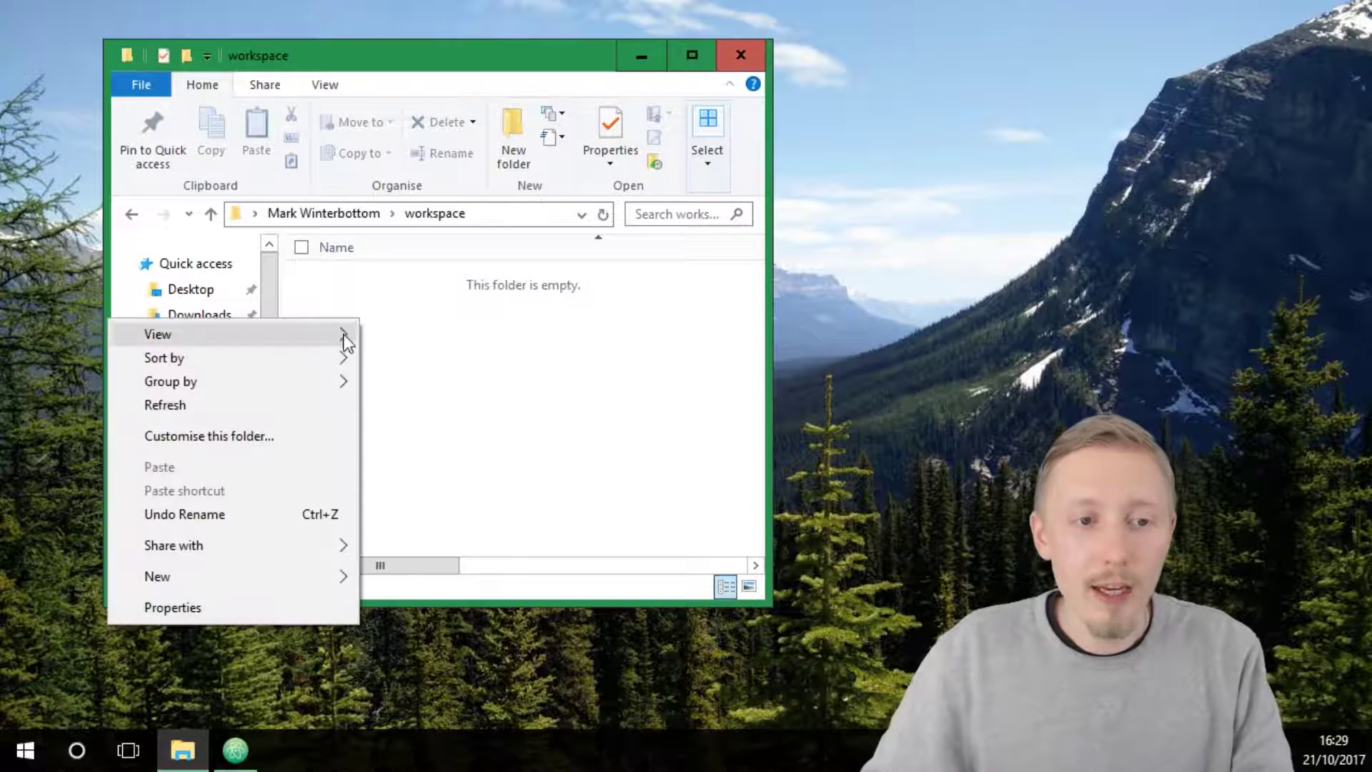
left_click(474, 361)
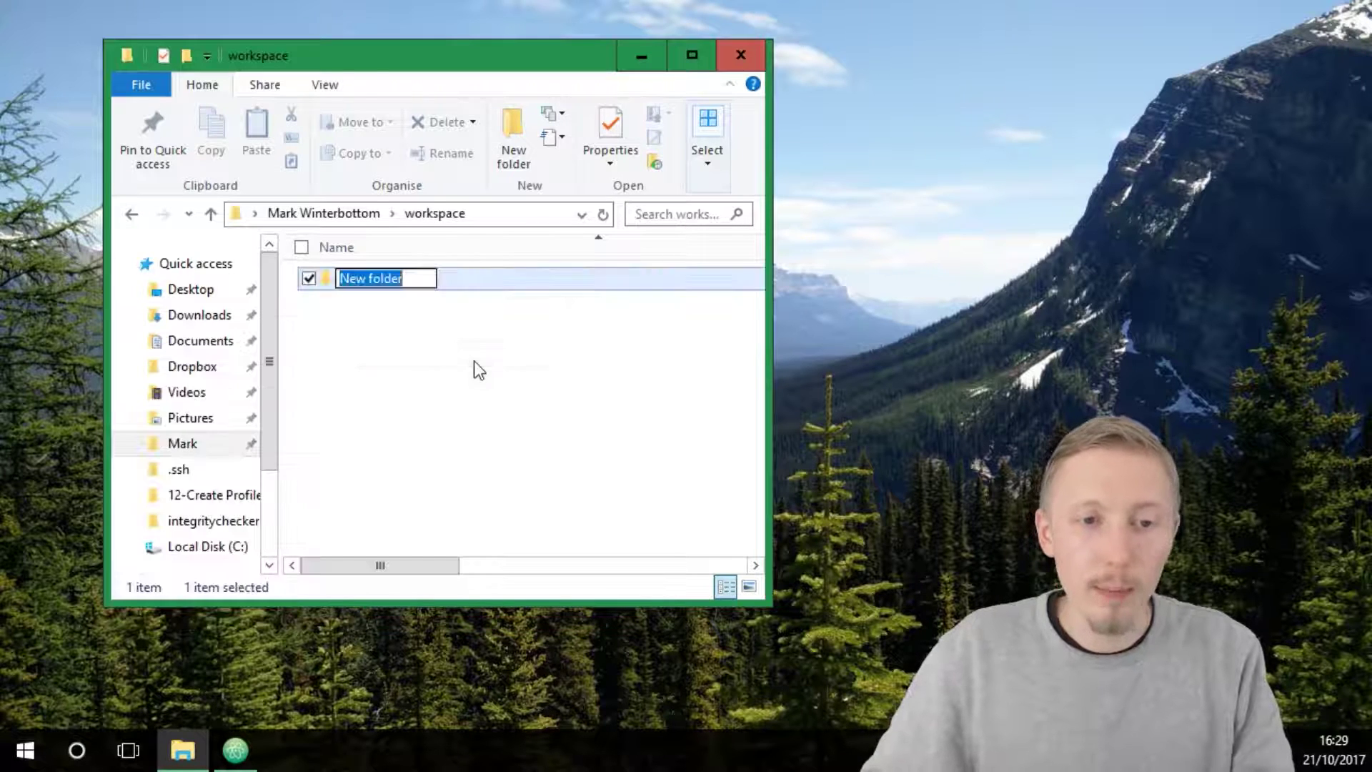
type("beginner")
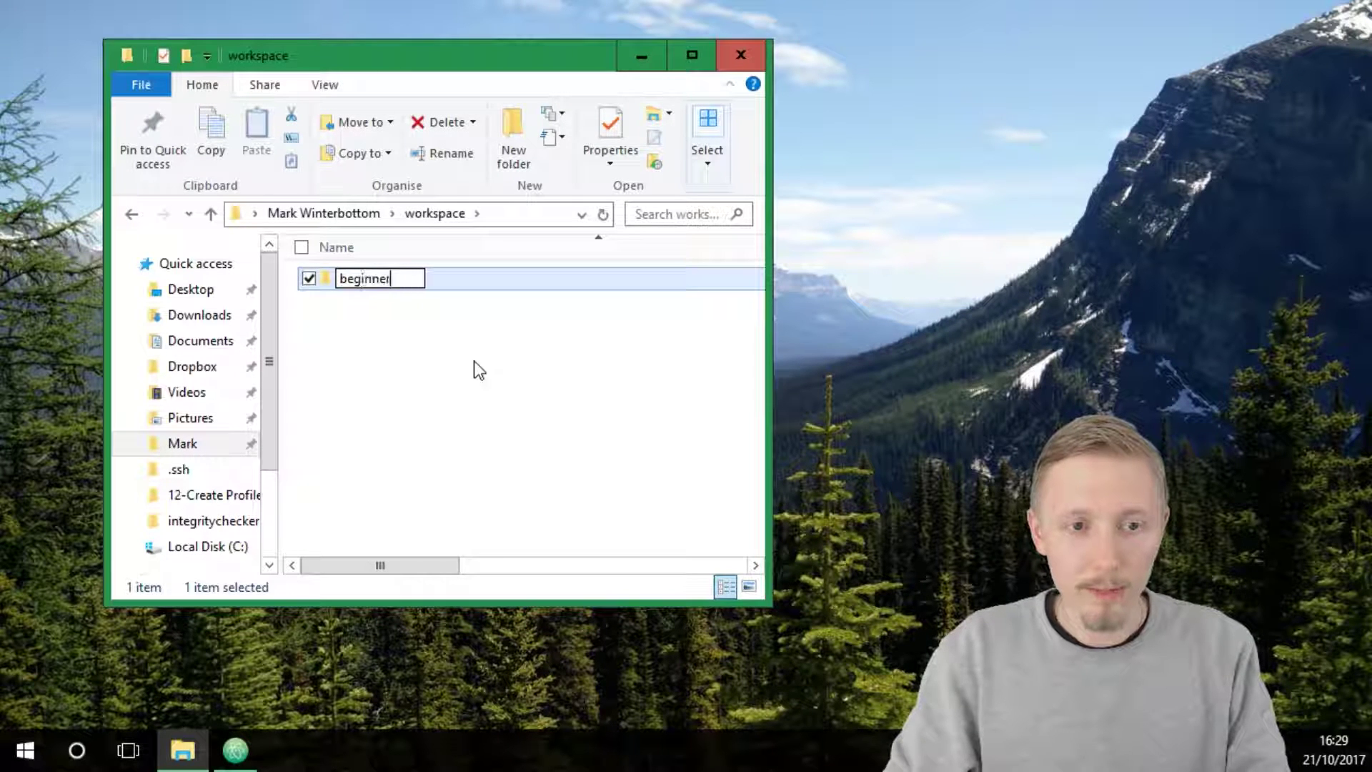
type("s-guide-to-pyth")
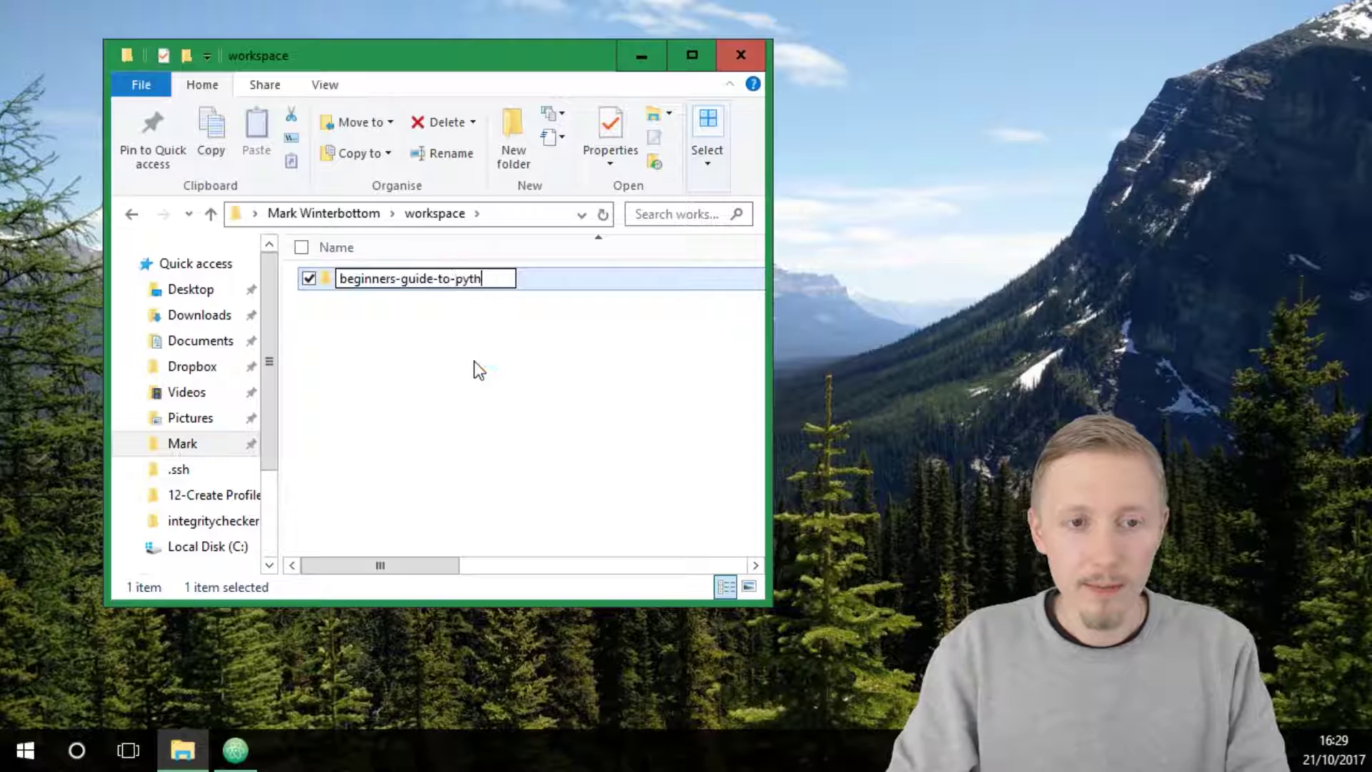
type("on")
key("Return")
left_click(455, 359)
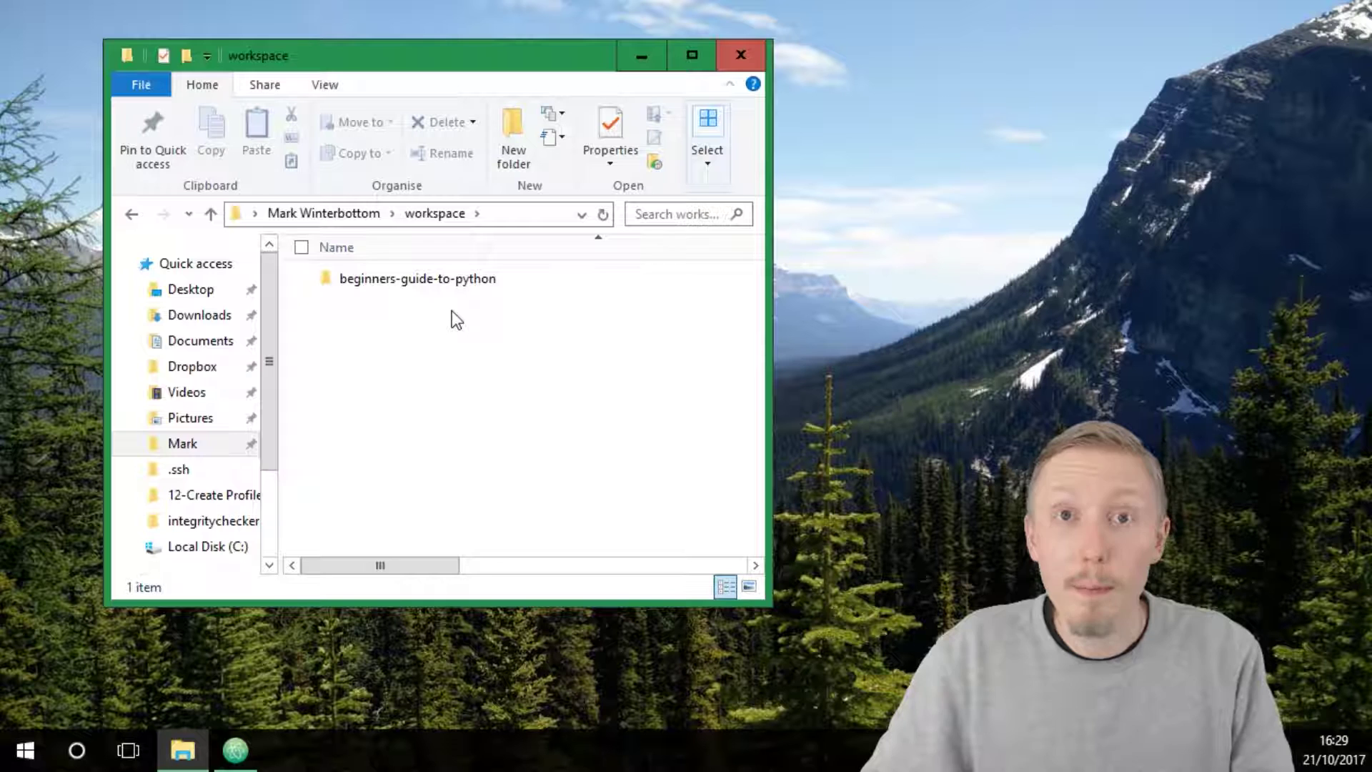
- Add Mark\workspace\beginners-guide-to-python to Atom as the project folder
left_click(648, 68)
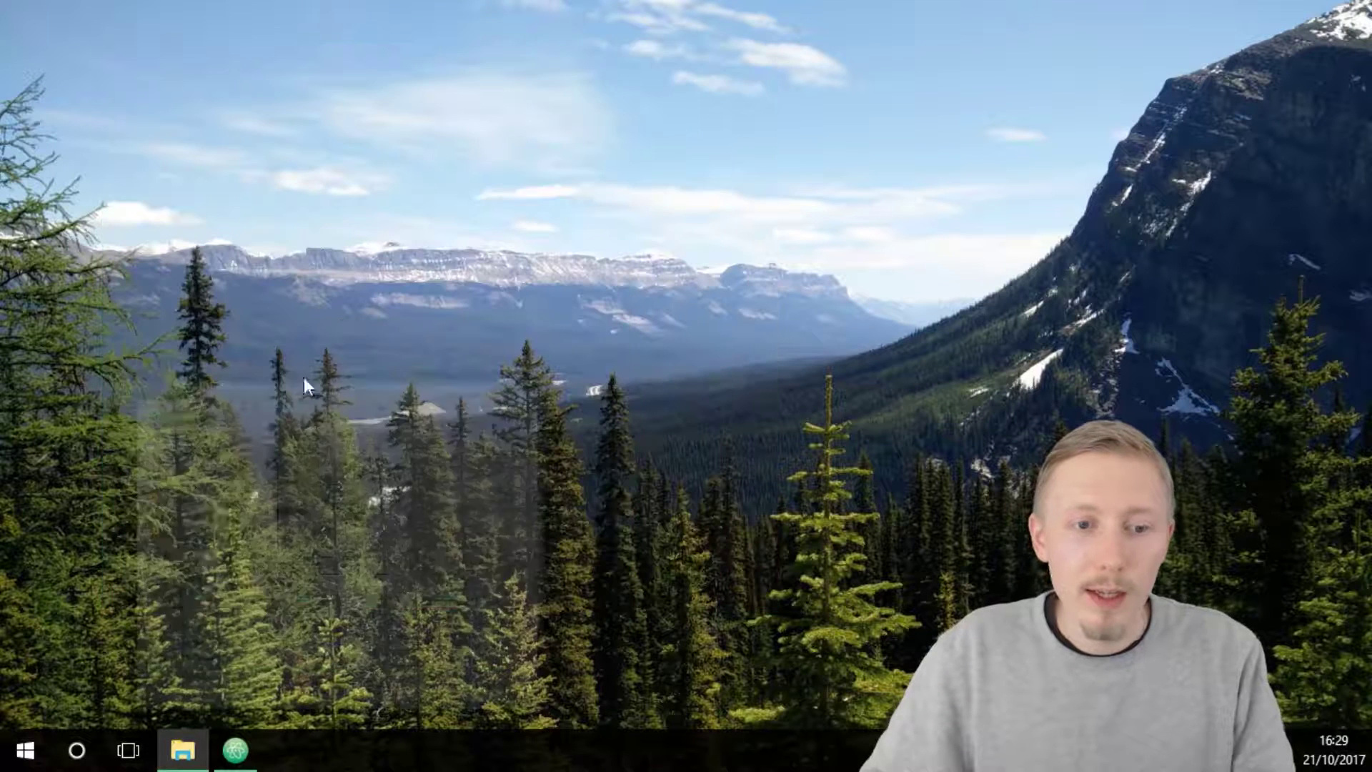
left_click(235, 750)
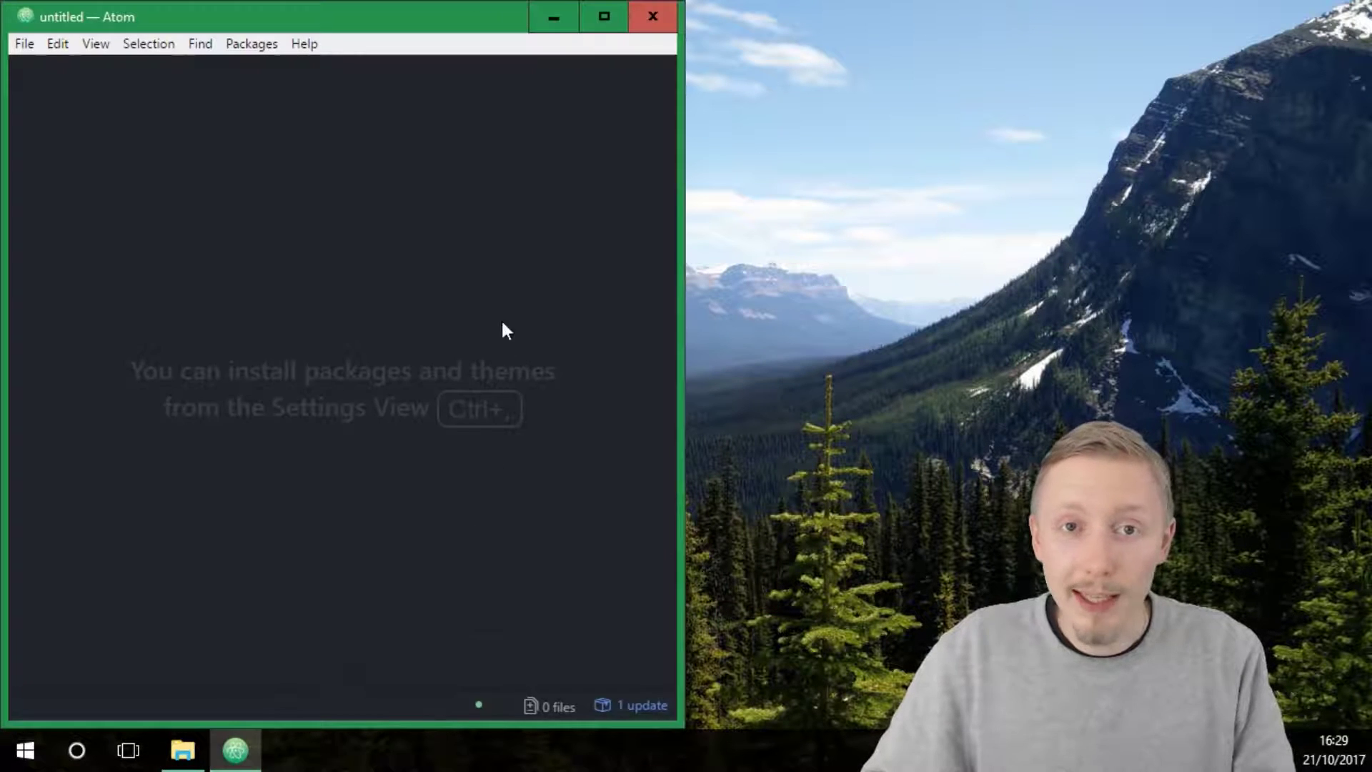
left_click(24, 44)
left_click(111, 171)
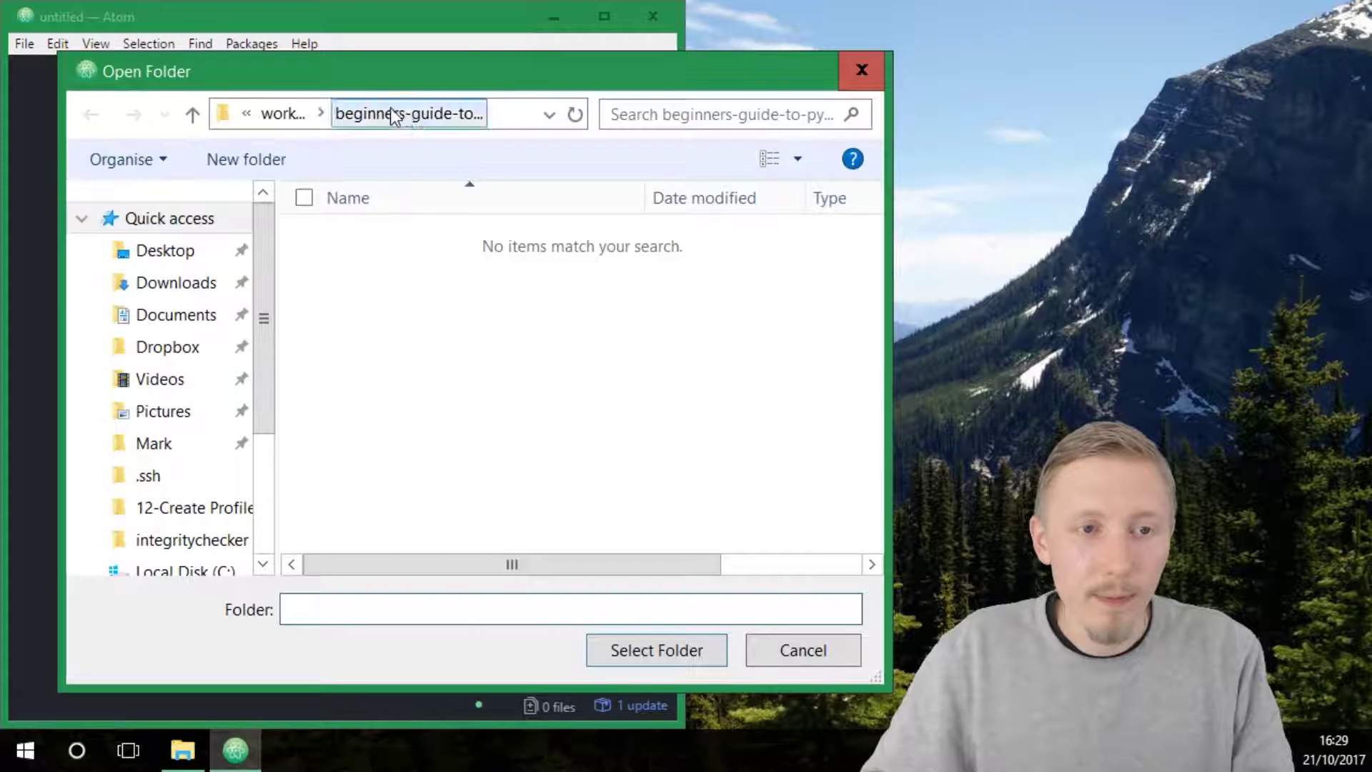
left_click_drag(265, 380, 268, 482)
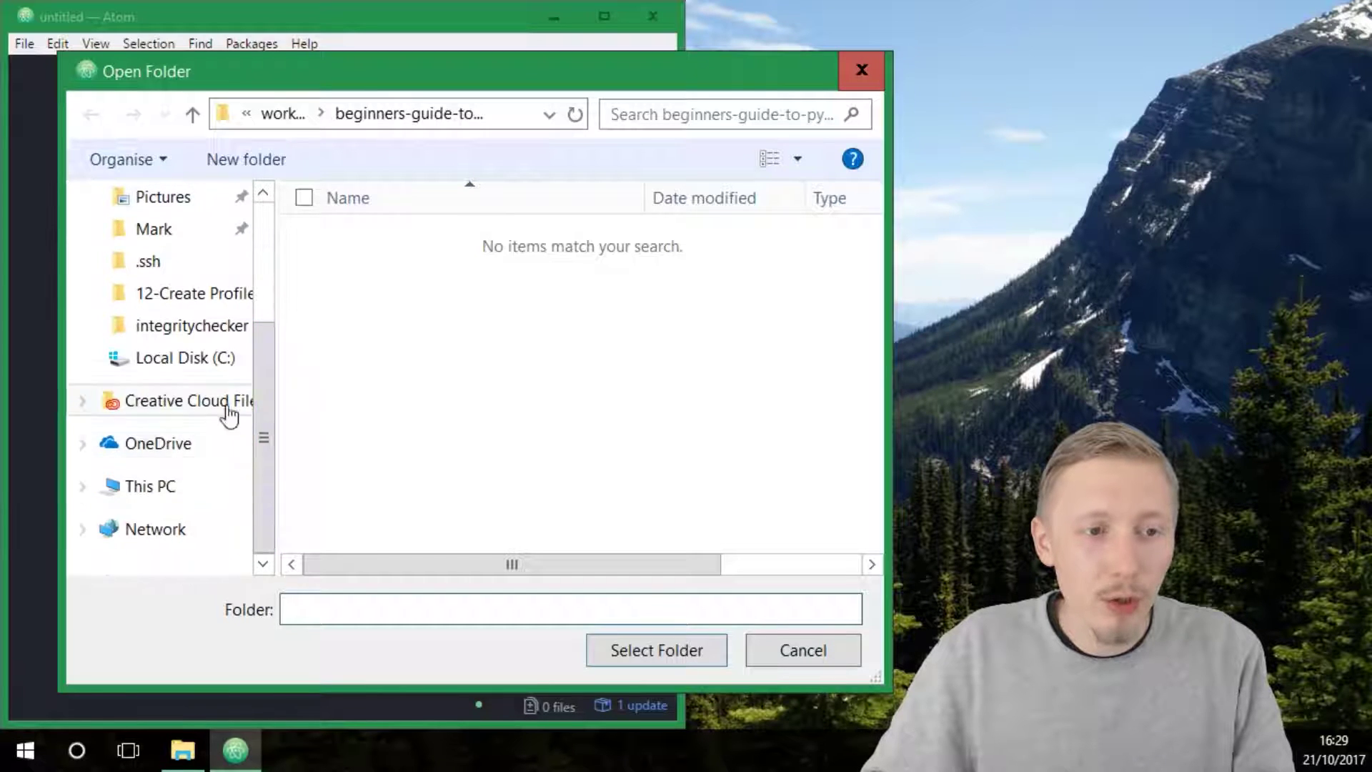
scroll(227, 412, "up", 1)
scroll(183, 255, "up", 2)
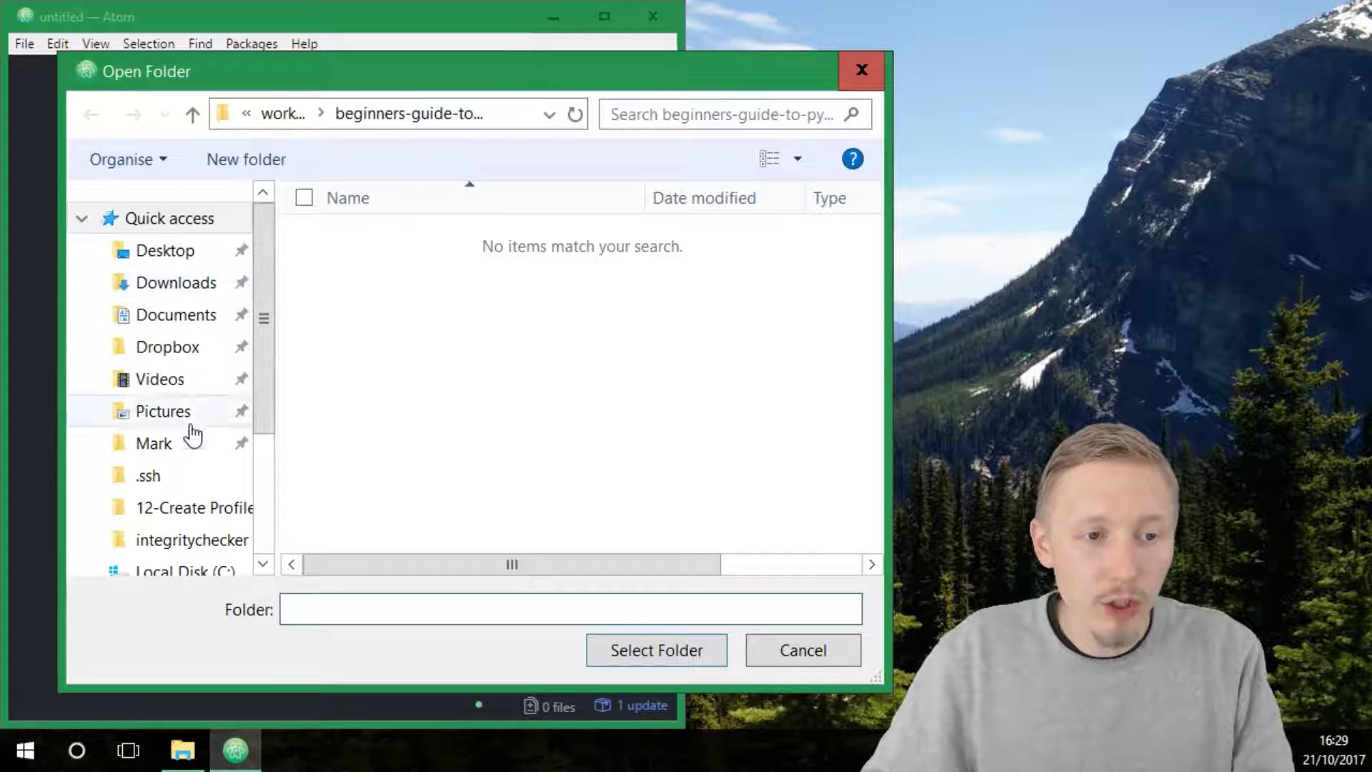
left_click(191, 434)
scroll(771, 526, "down", 5)
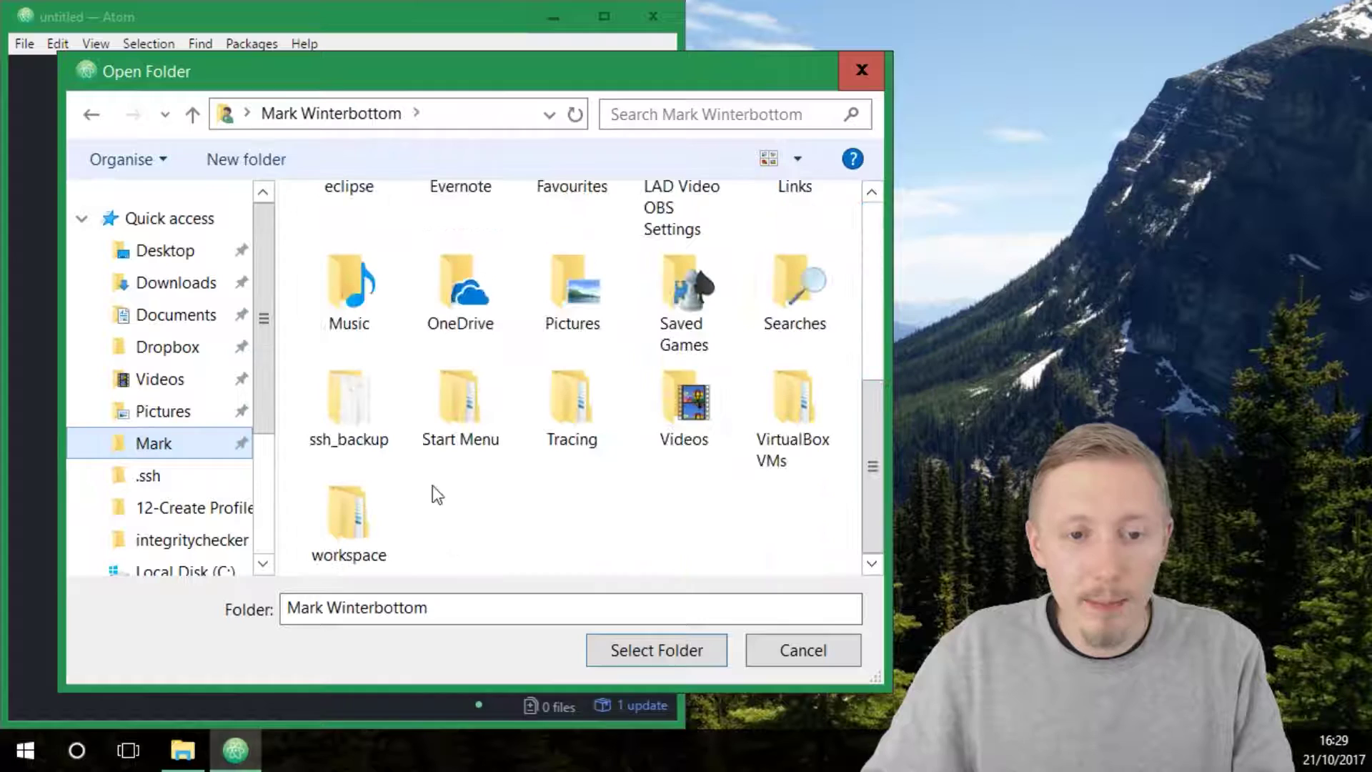
double_click(354, 520)
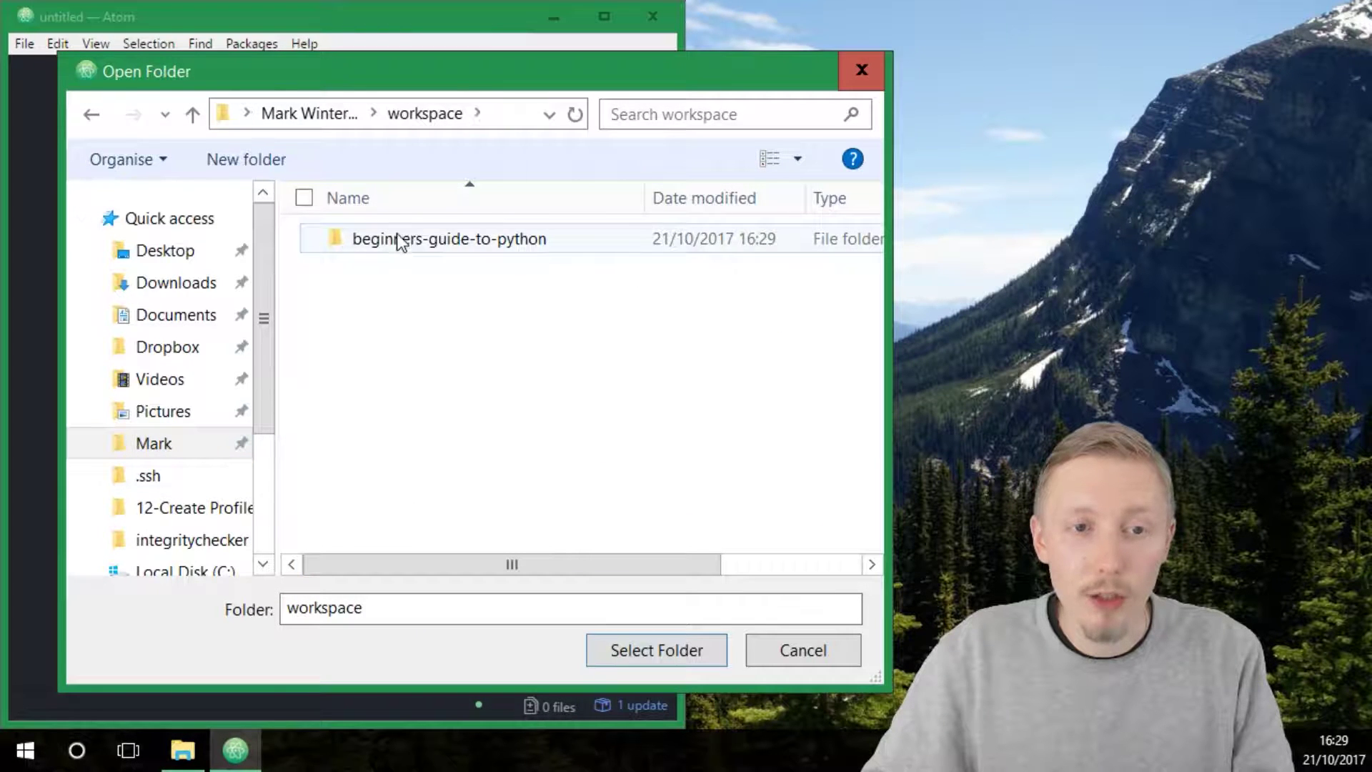
left_click(399, 241)
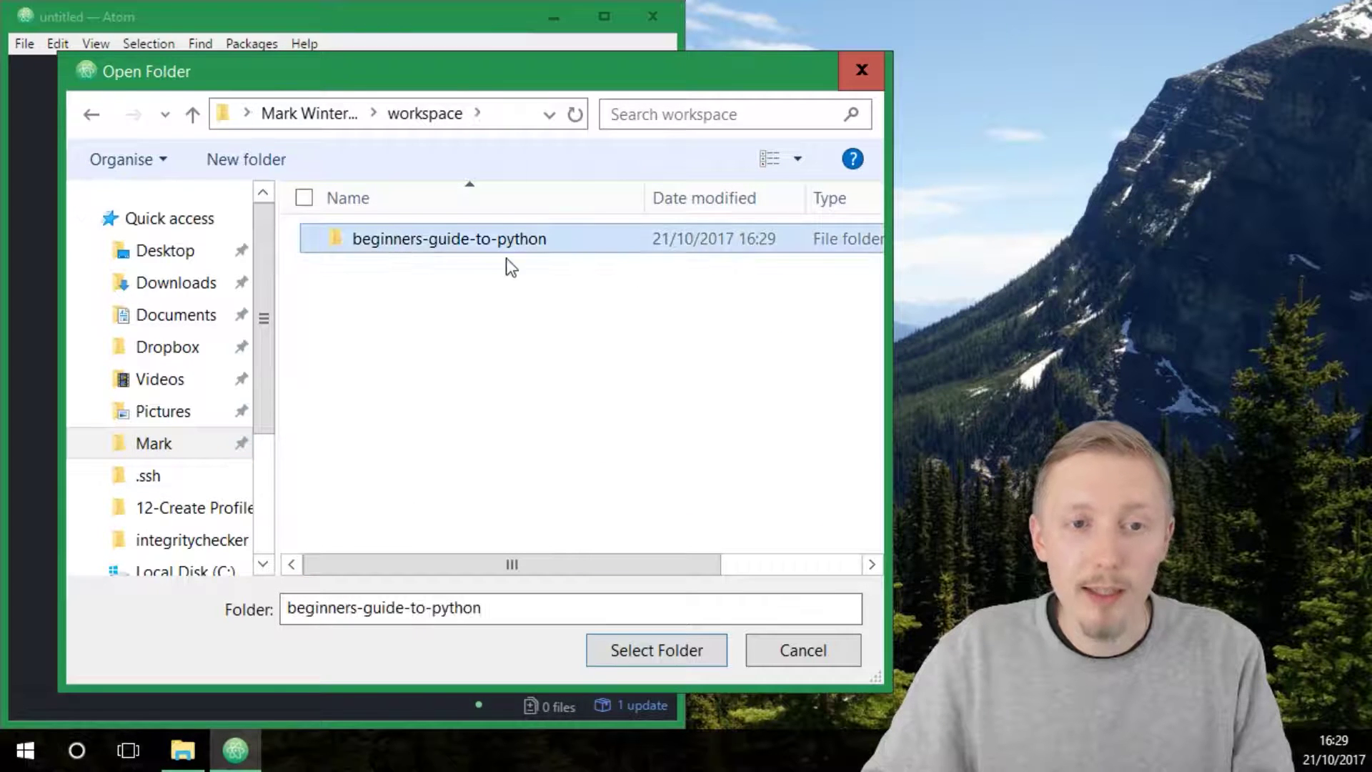
left_click(660, 654)
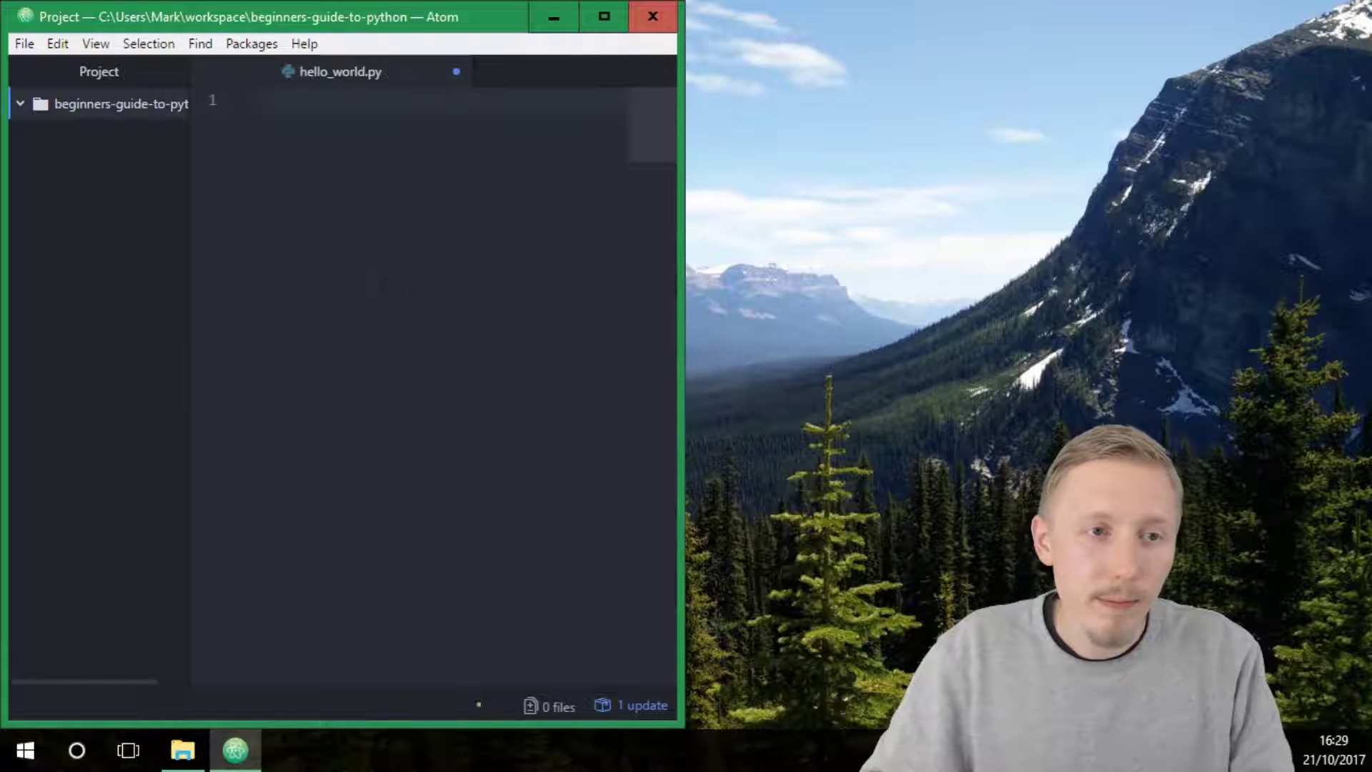
- Close hello_world.py without saving its changes, and widen the project tree panel
left_click(455, 70)
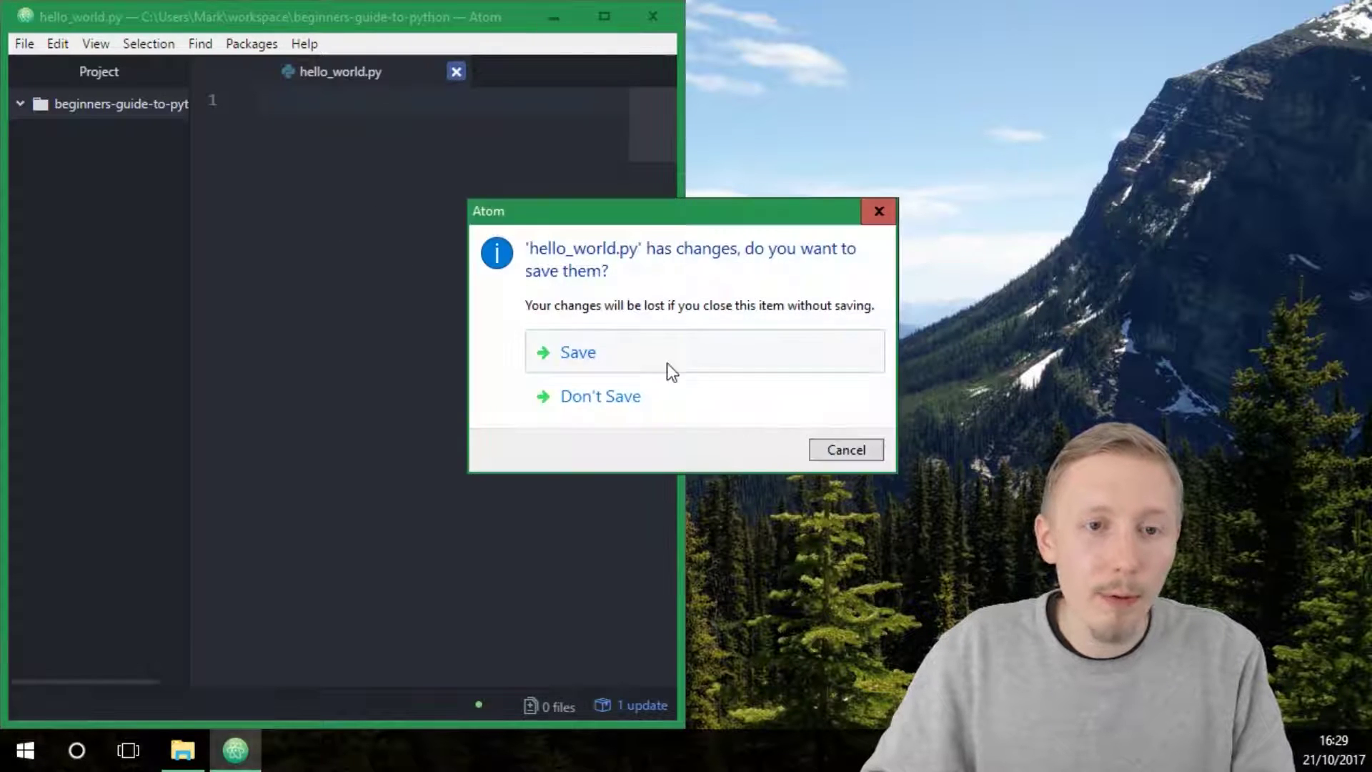
left_click(643, 396)
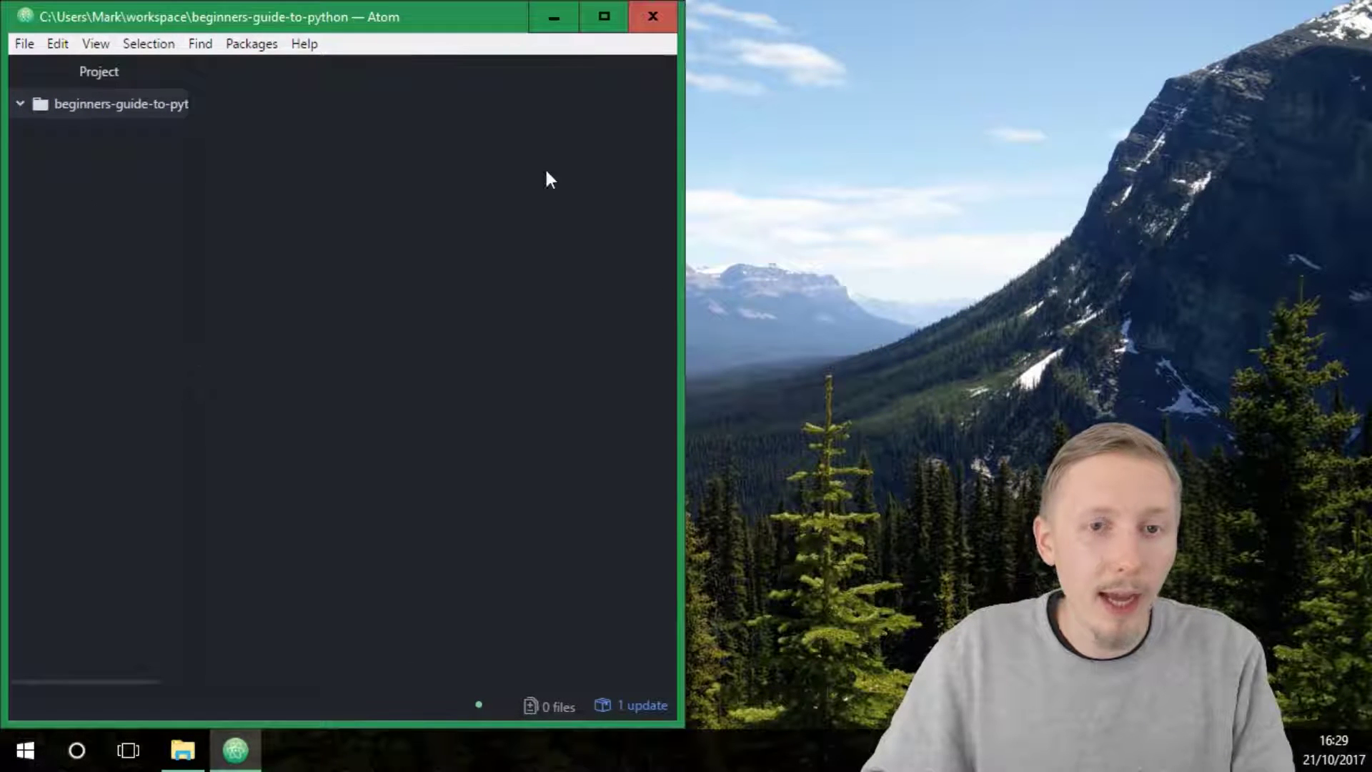
left_click_drag(194, 163, 280, 164)
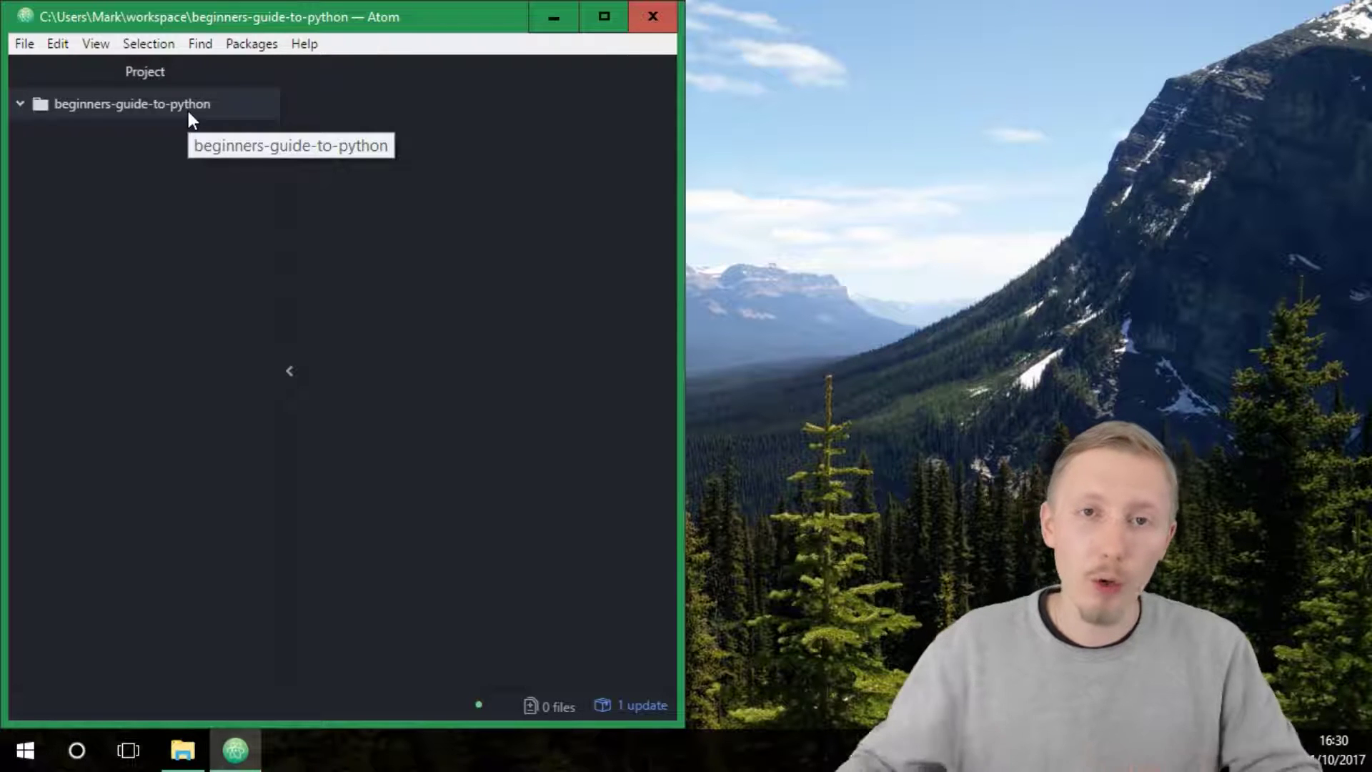
- Start a new file in the beginners-guide-to-python project from the folder's context menu
right_click(177, 107)
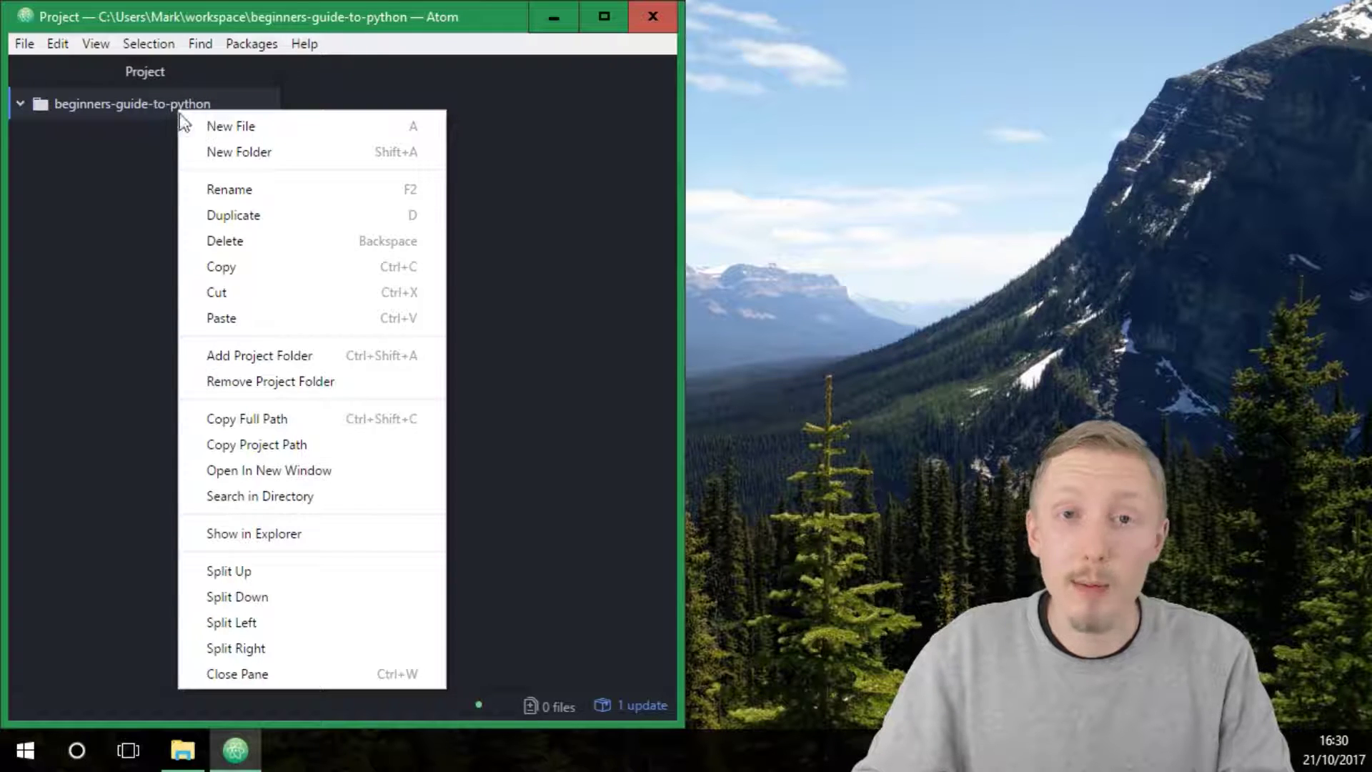
left_click(272, 127)
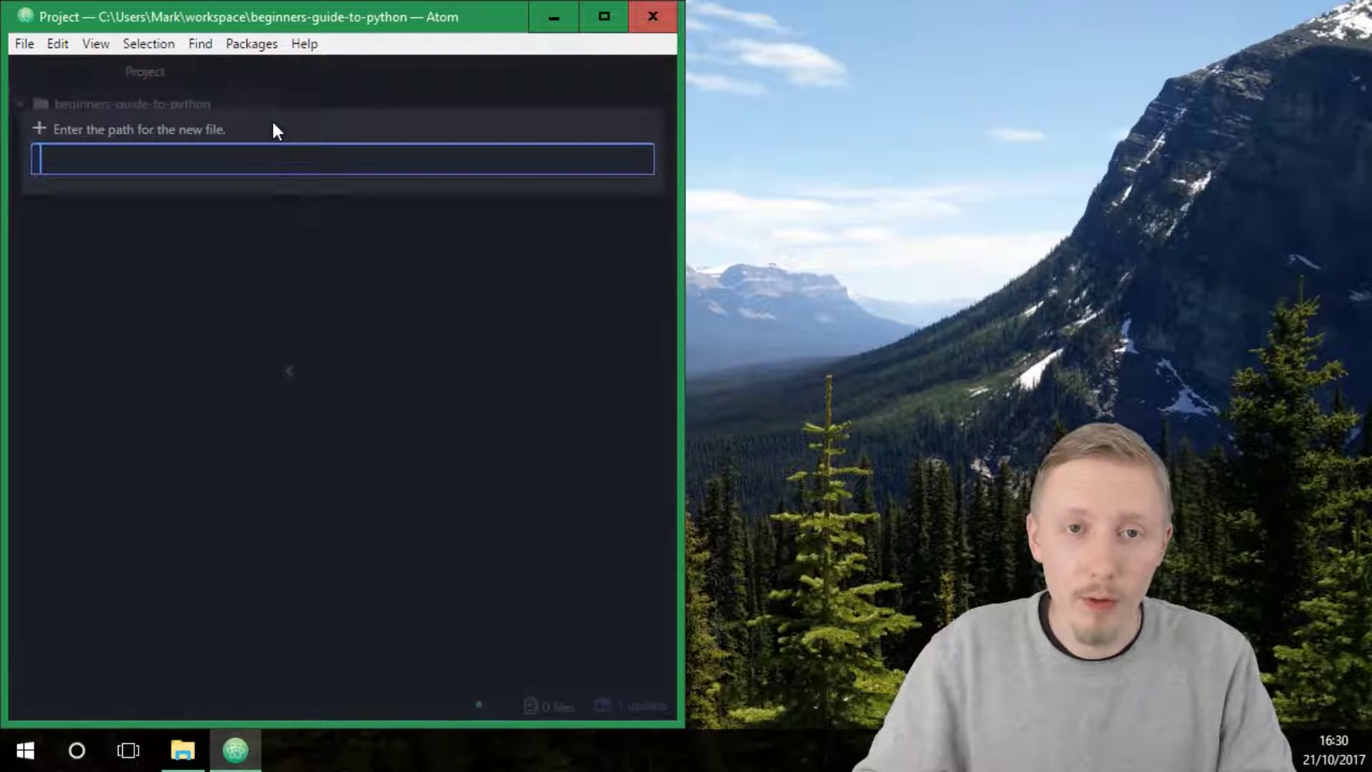
type("hell")
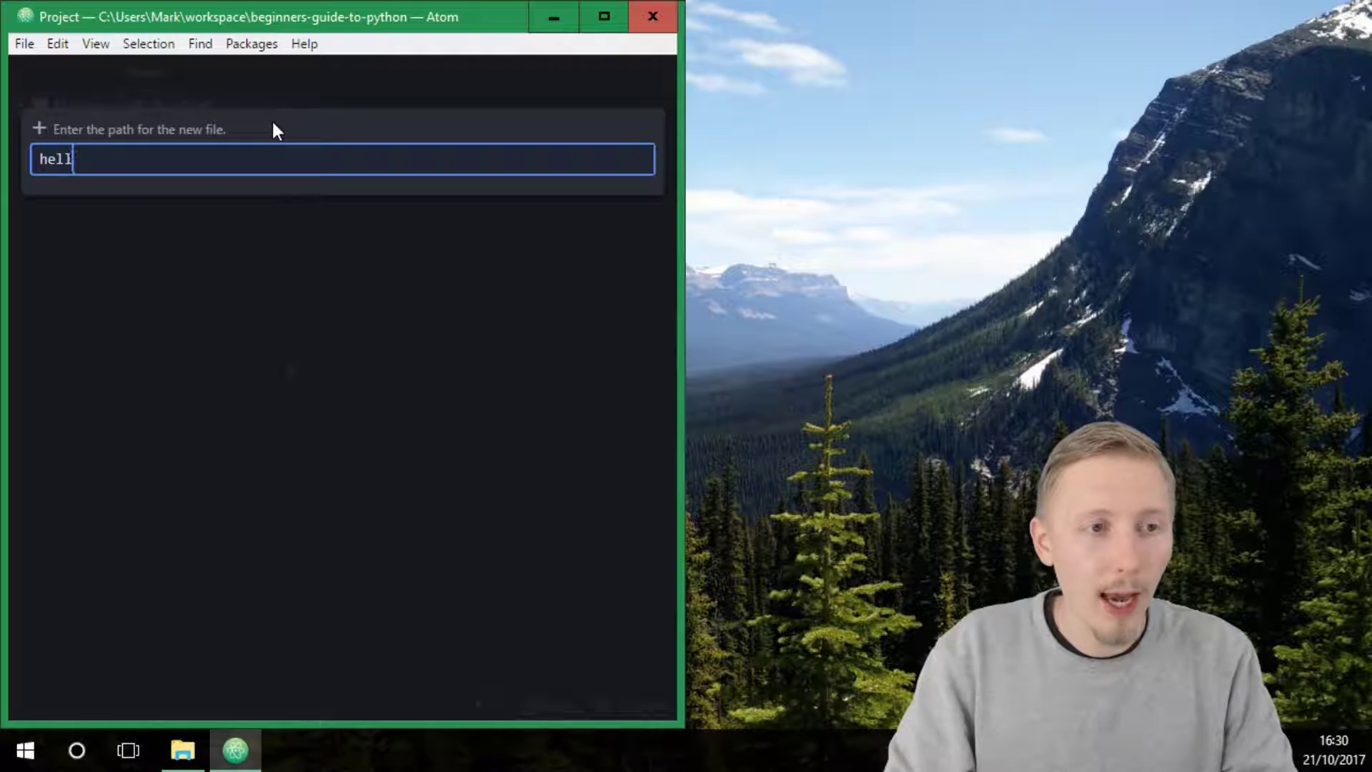
type("o_world.")
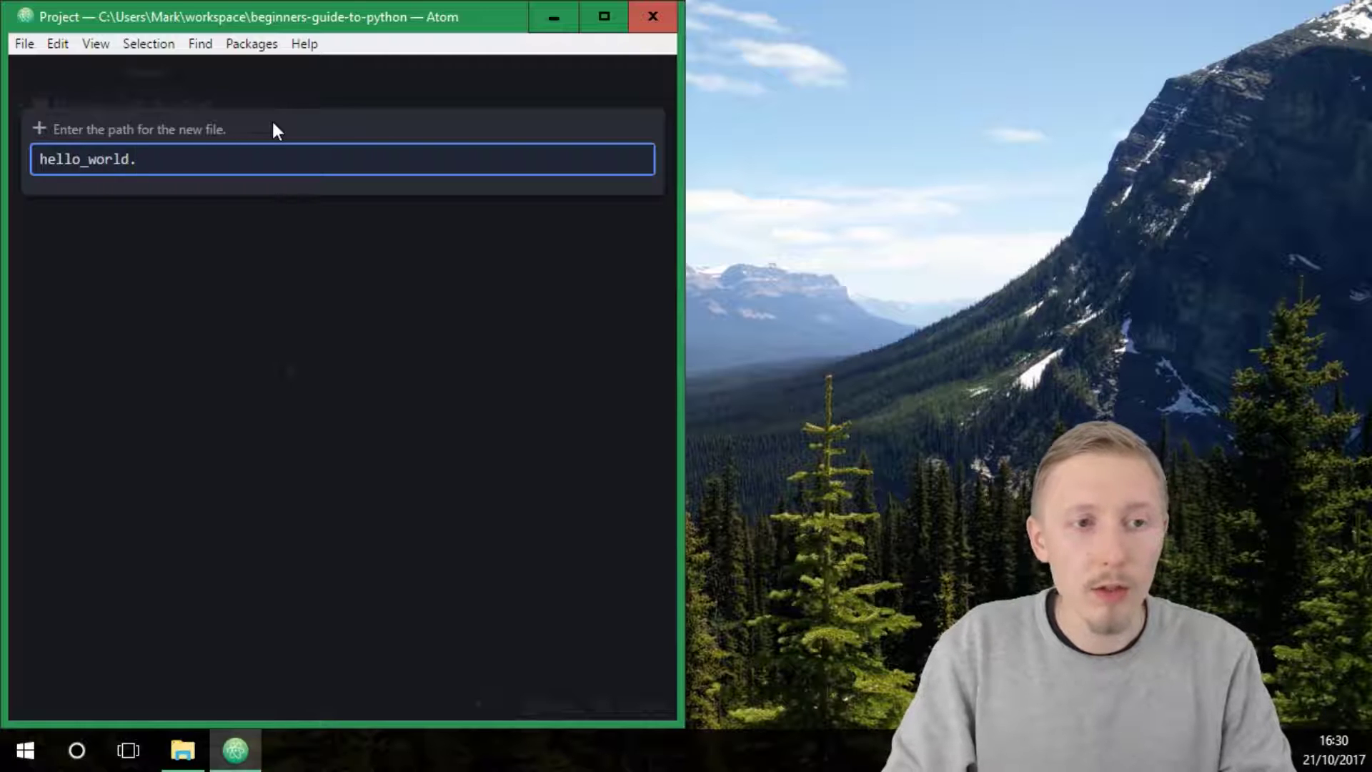
type("py")
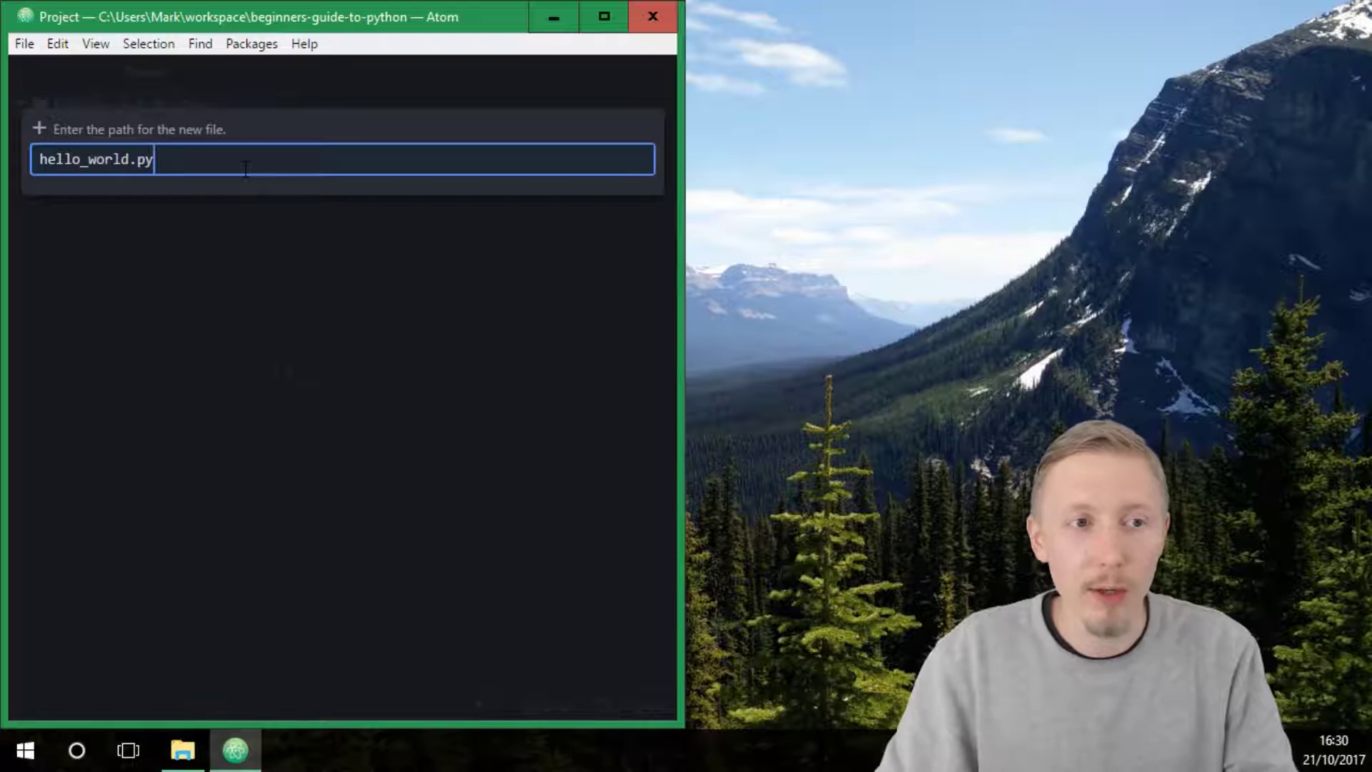
- Create hello_world.py, narrow the project tree, and save the file with print('Hello World!')
key("Return")
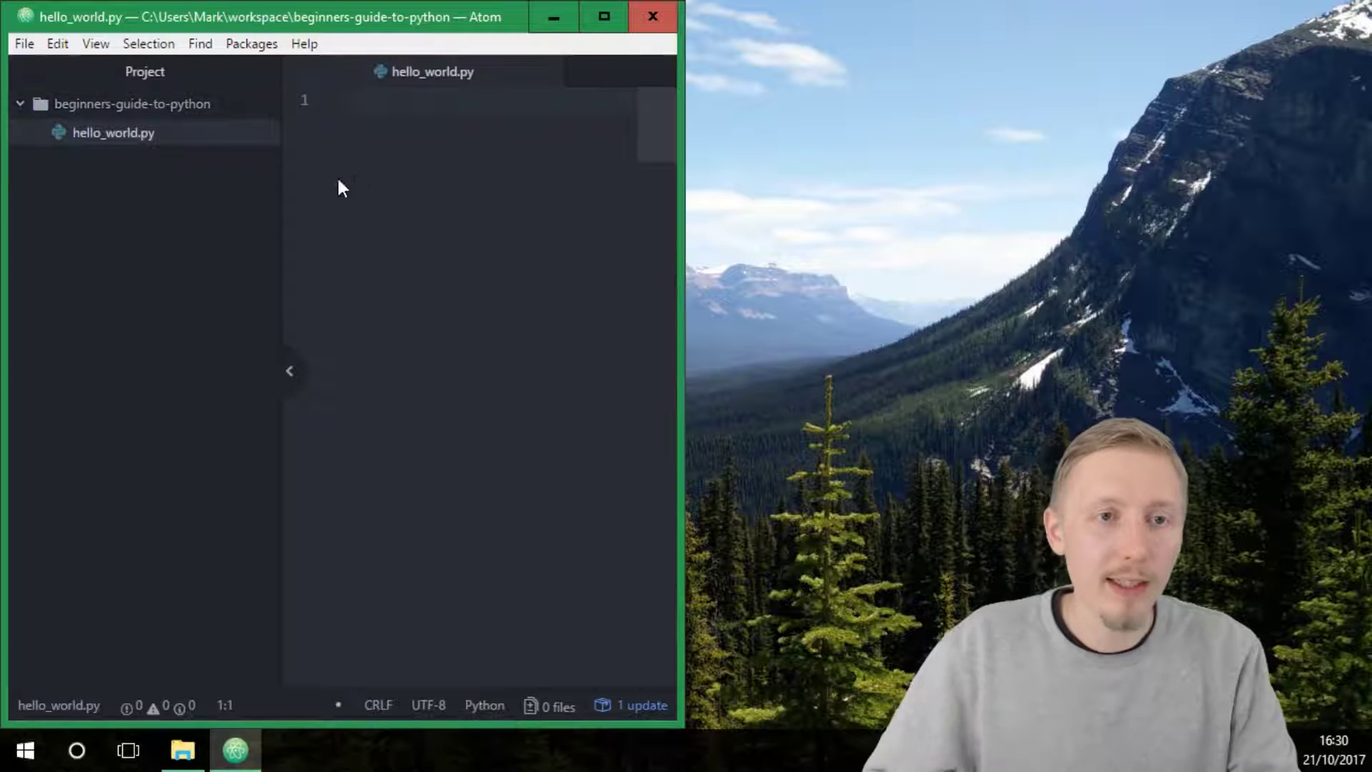
left_click_drag(282, 161, 214, 160)
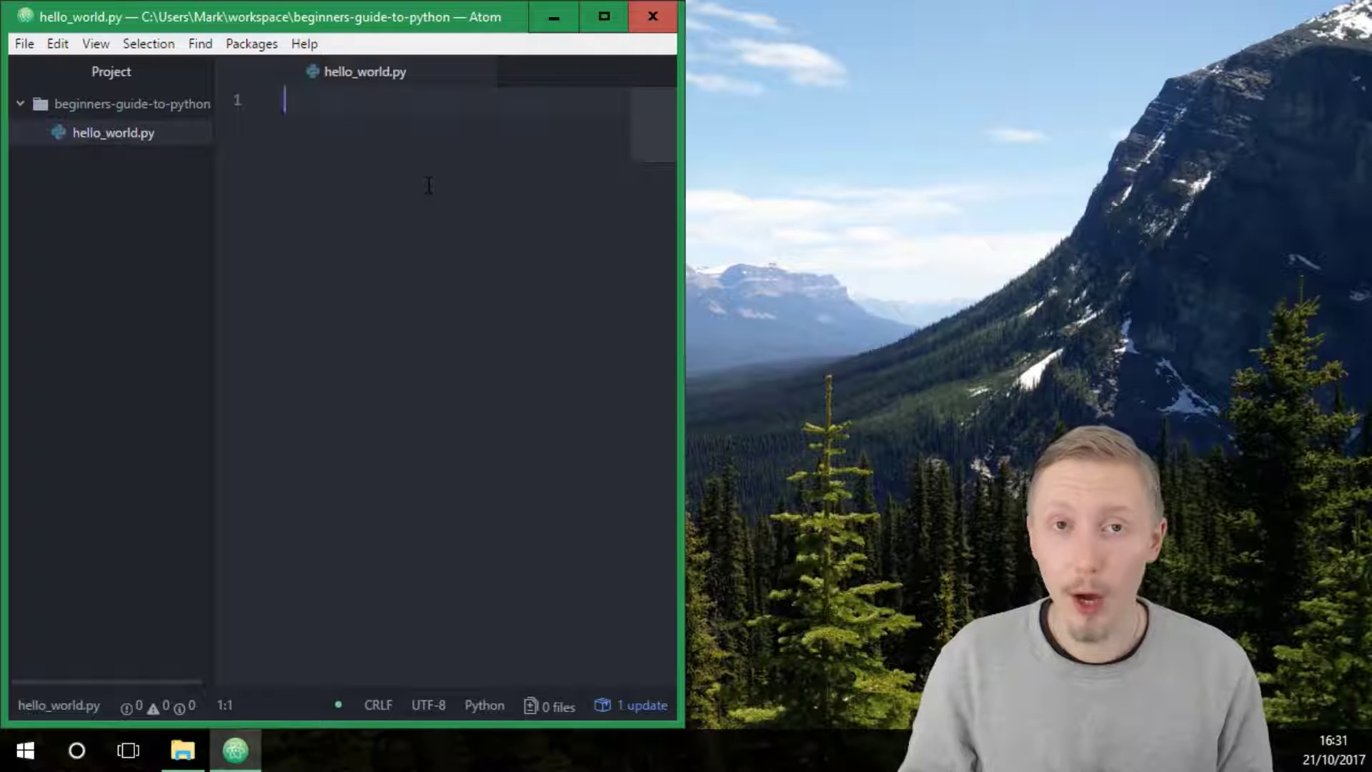
type("p")
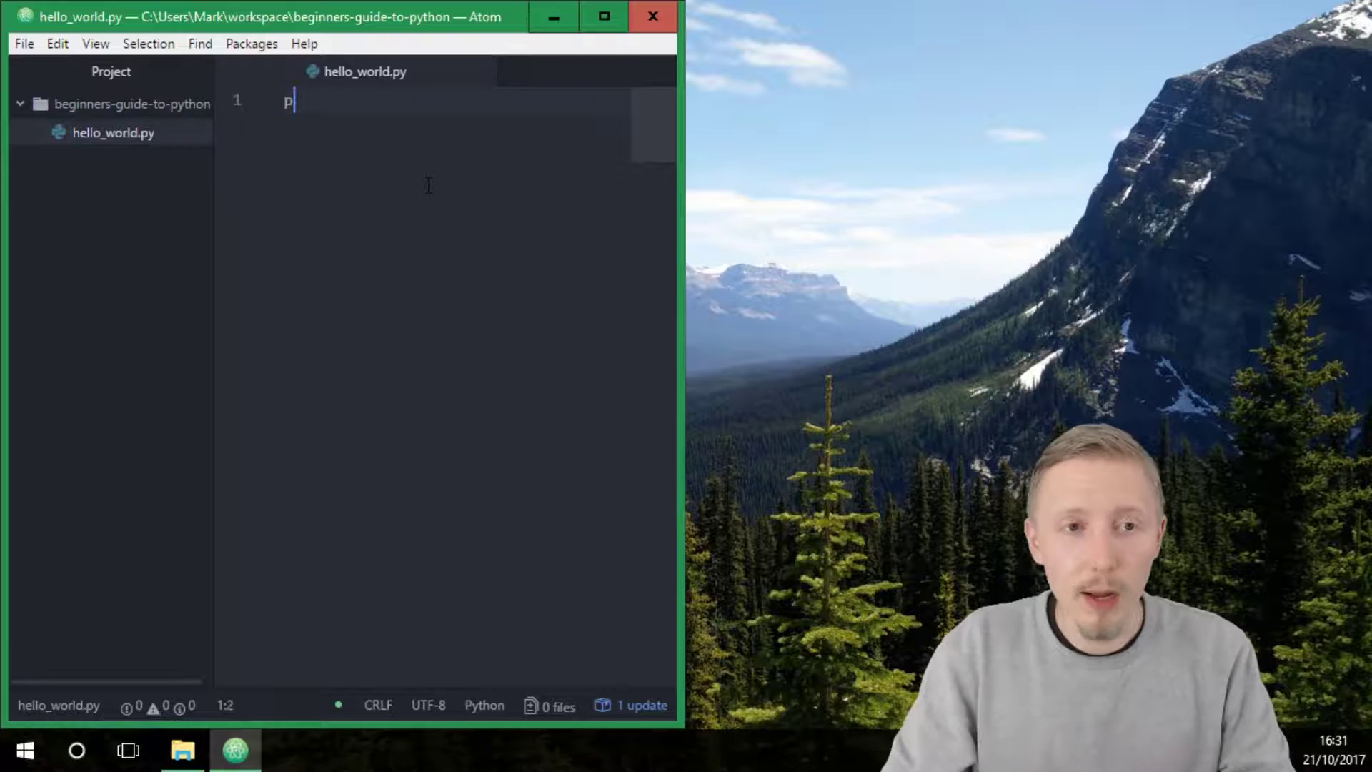
type("rint(")
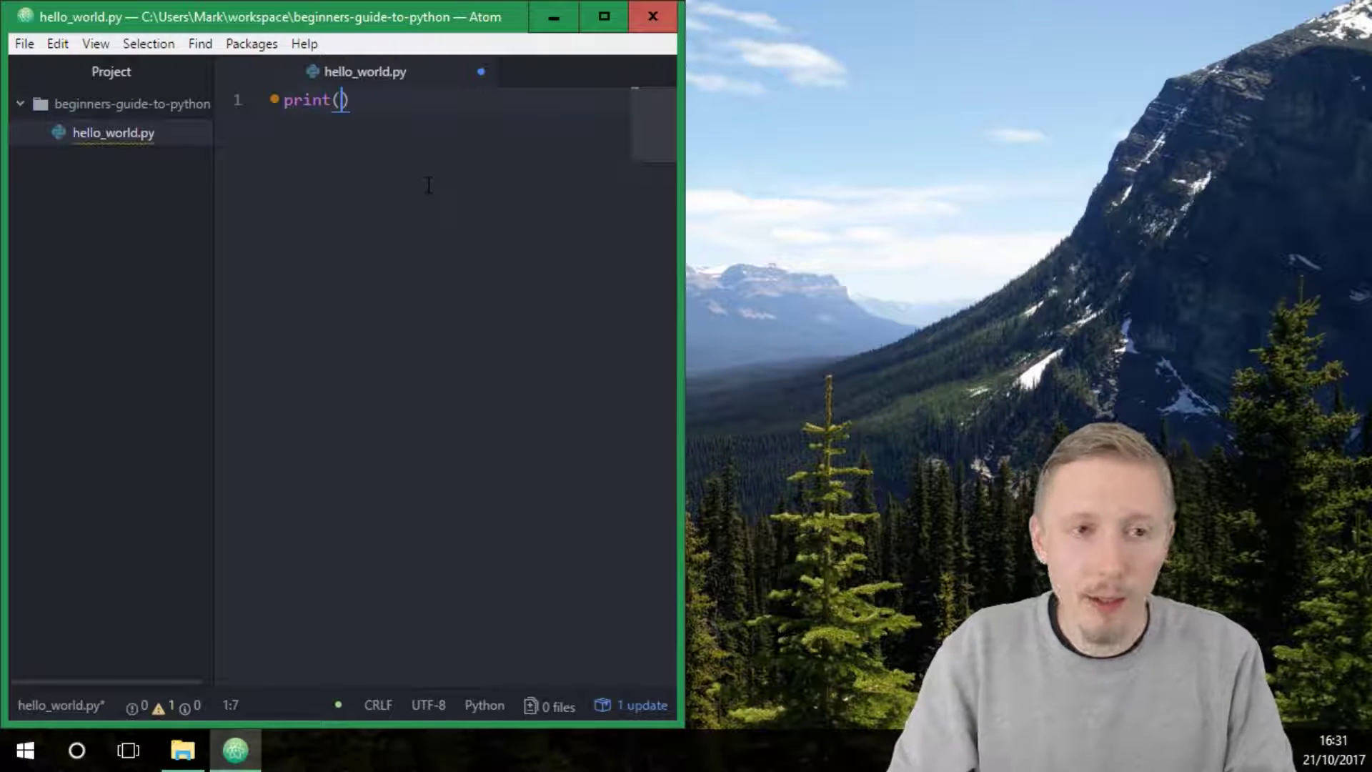
type("'")
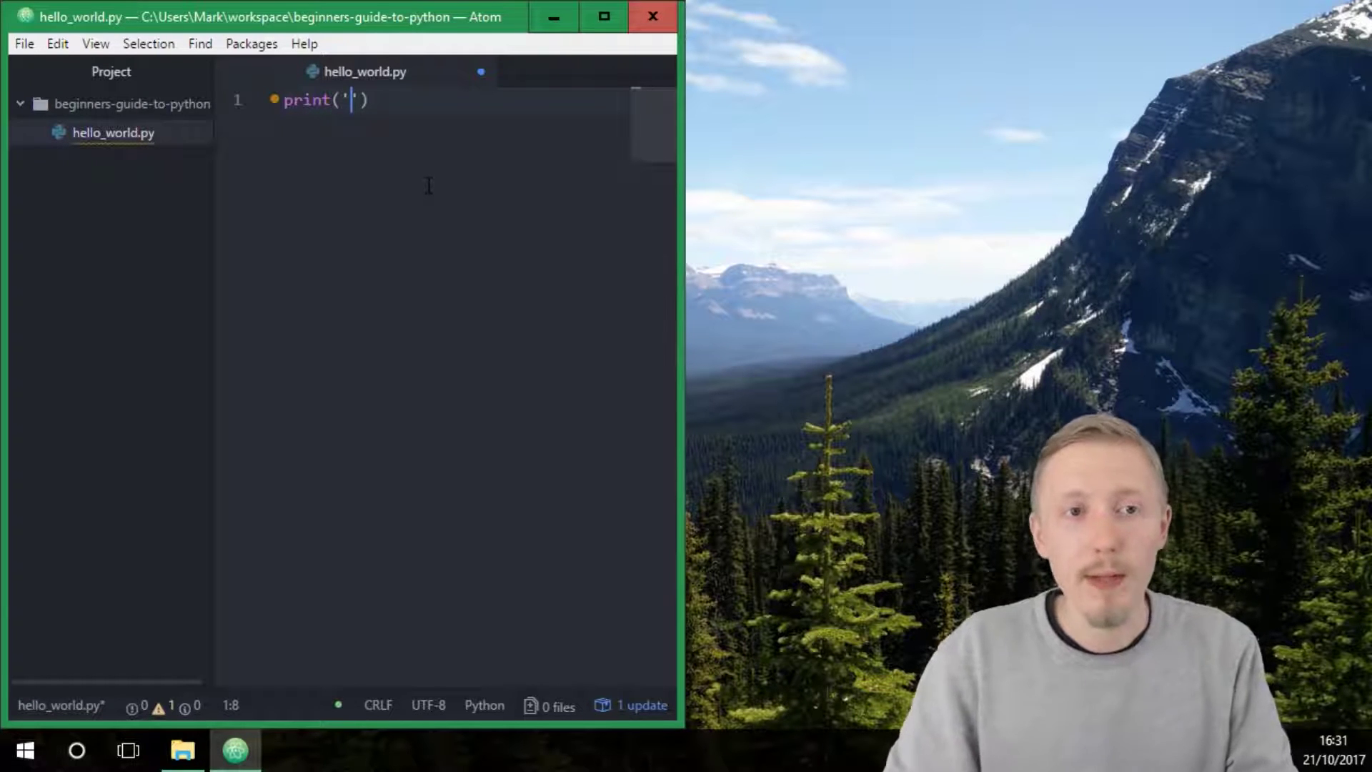
type("Hel")
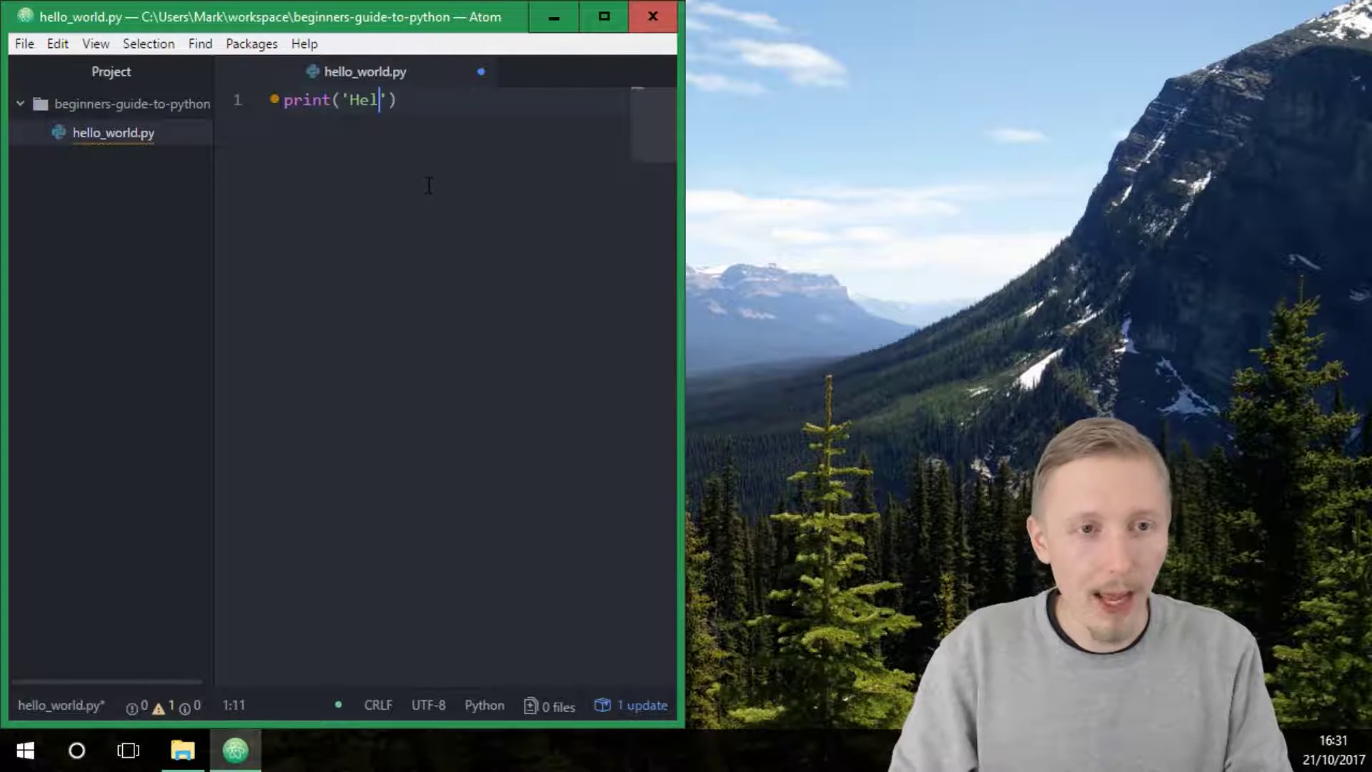
type("lo World")
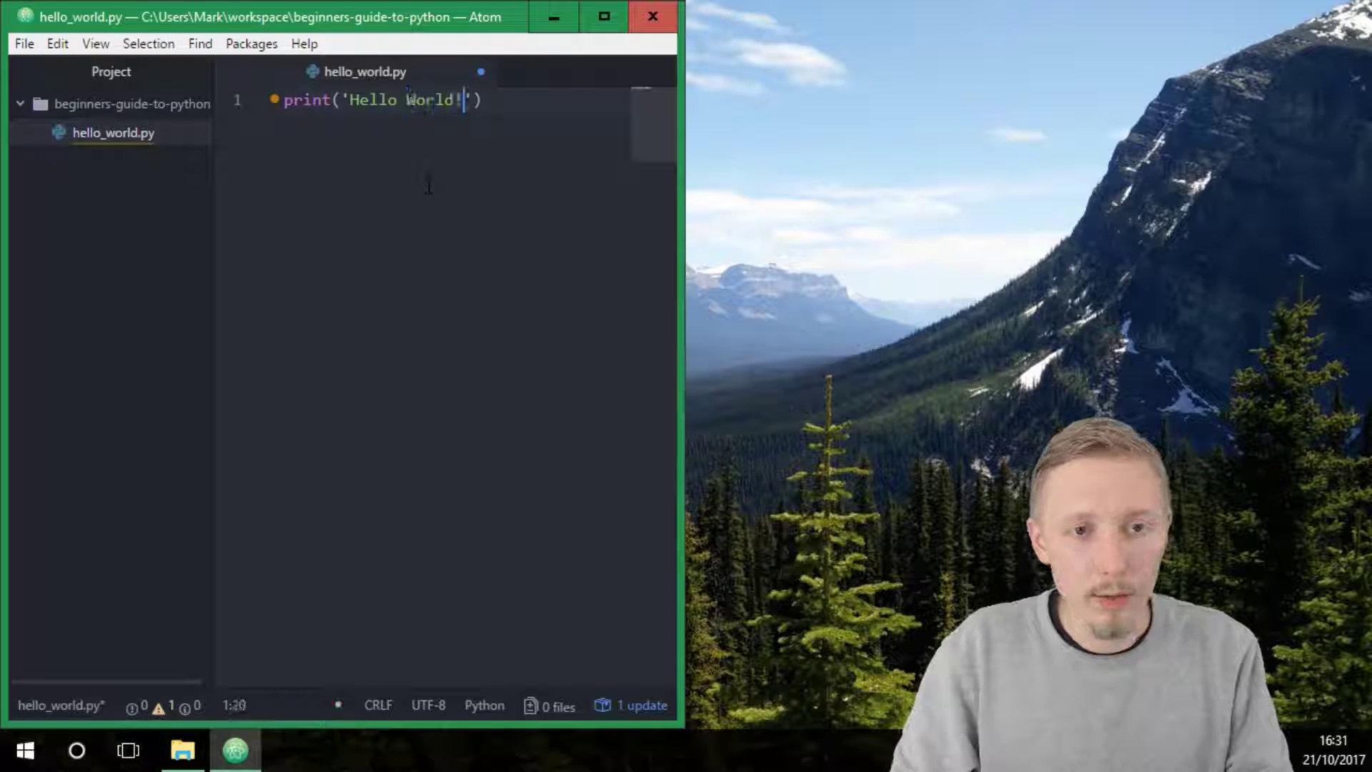
type("!")
key("End")
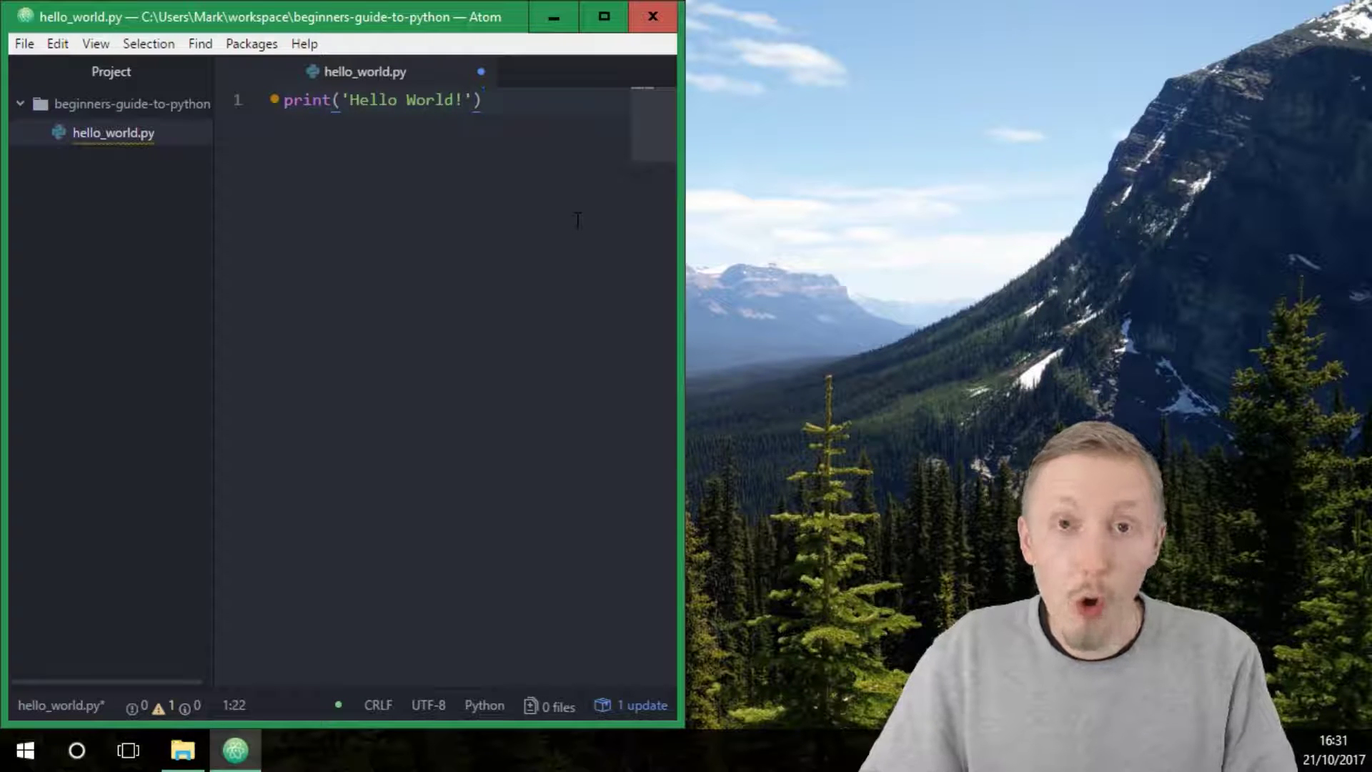
key("ctrl+s")
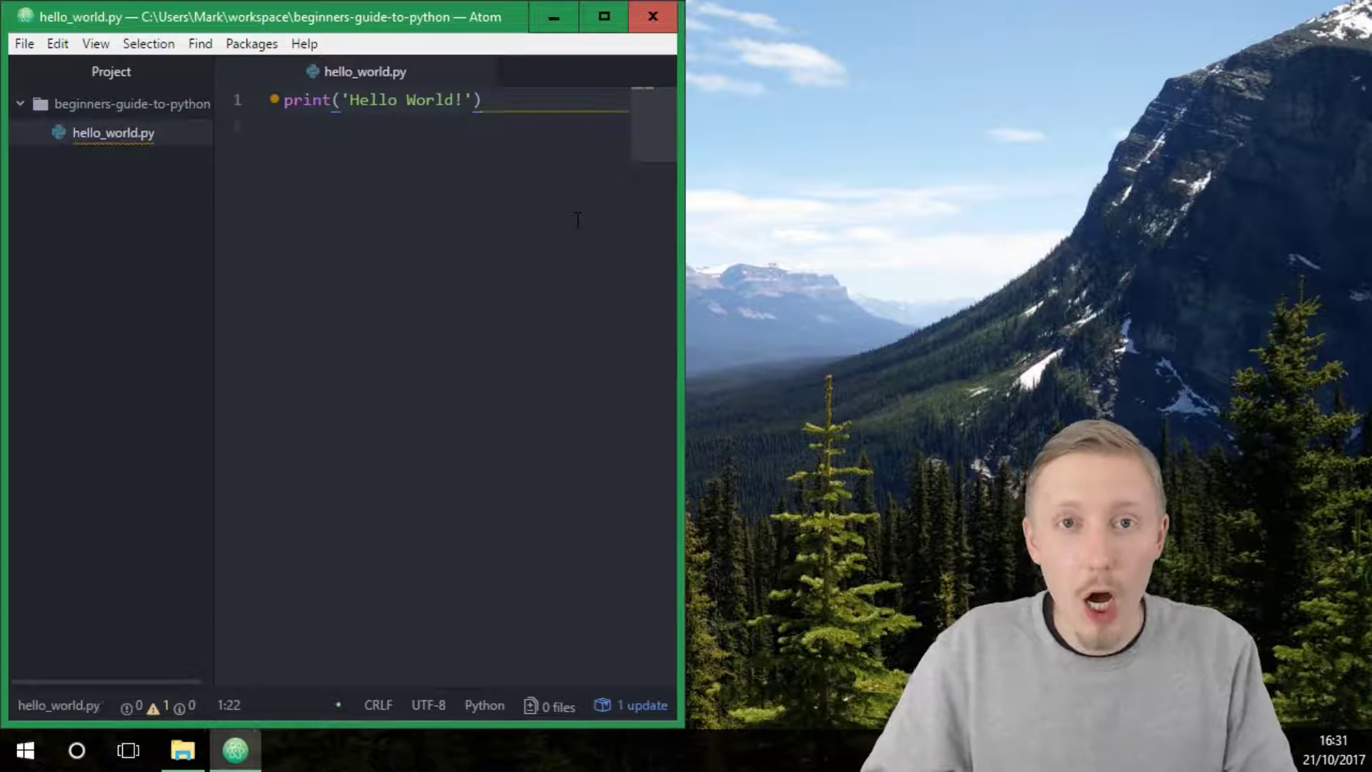
- Open and dismiss the File menu, then place the cursor on line 2
left_click(24, 44)
left_click(119, 440)
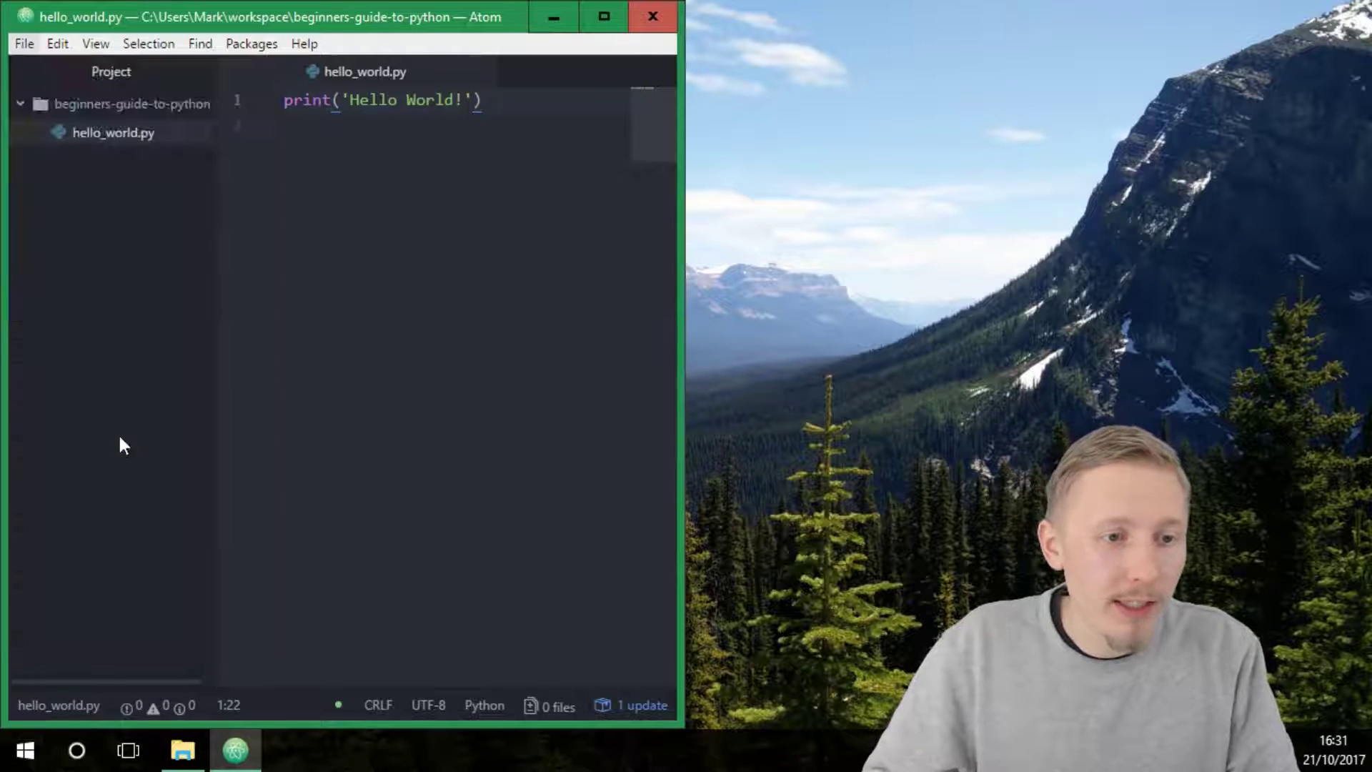
left_click(398, 260)
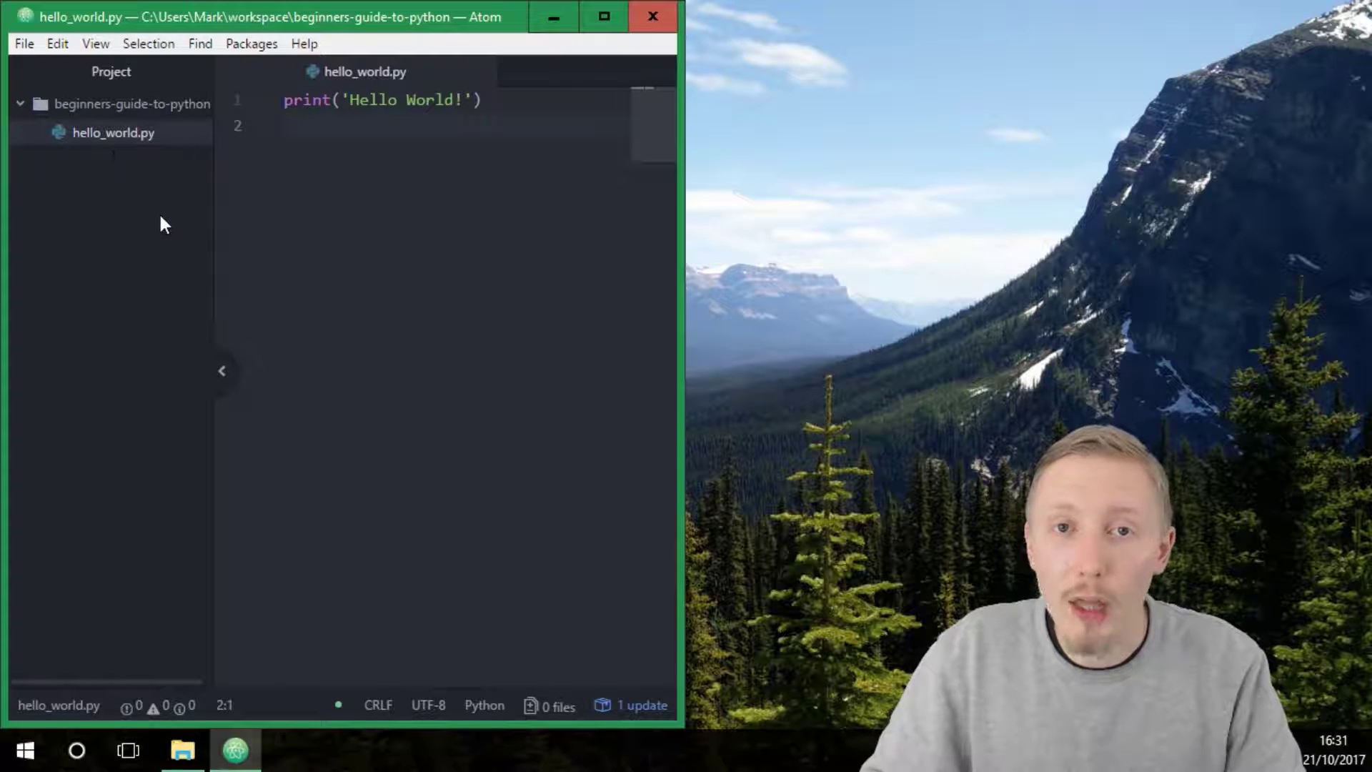
- Launch Command Prompt from the Start menu, using a 'command' search
left_click(42, 761)
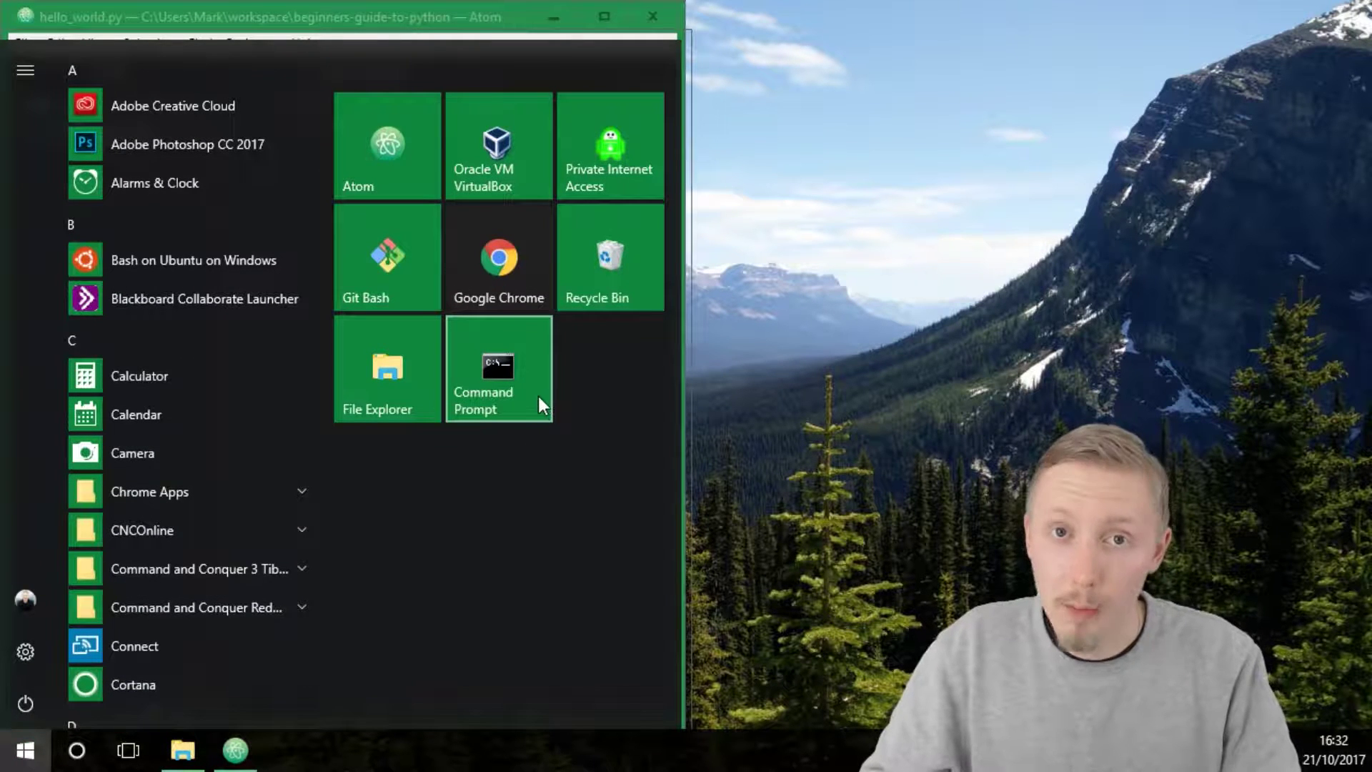
left_click(497, 367)
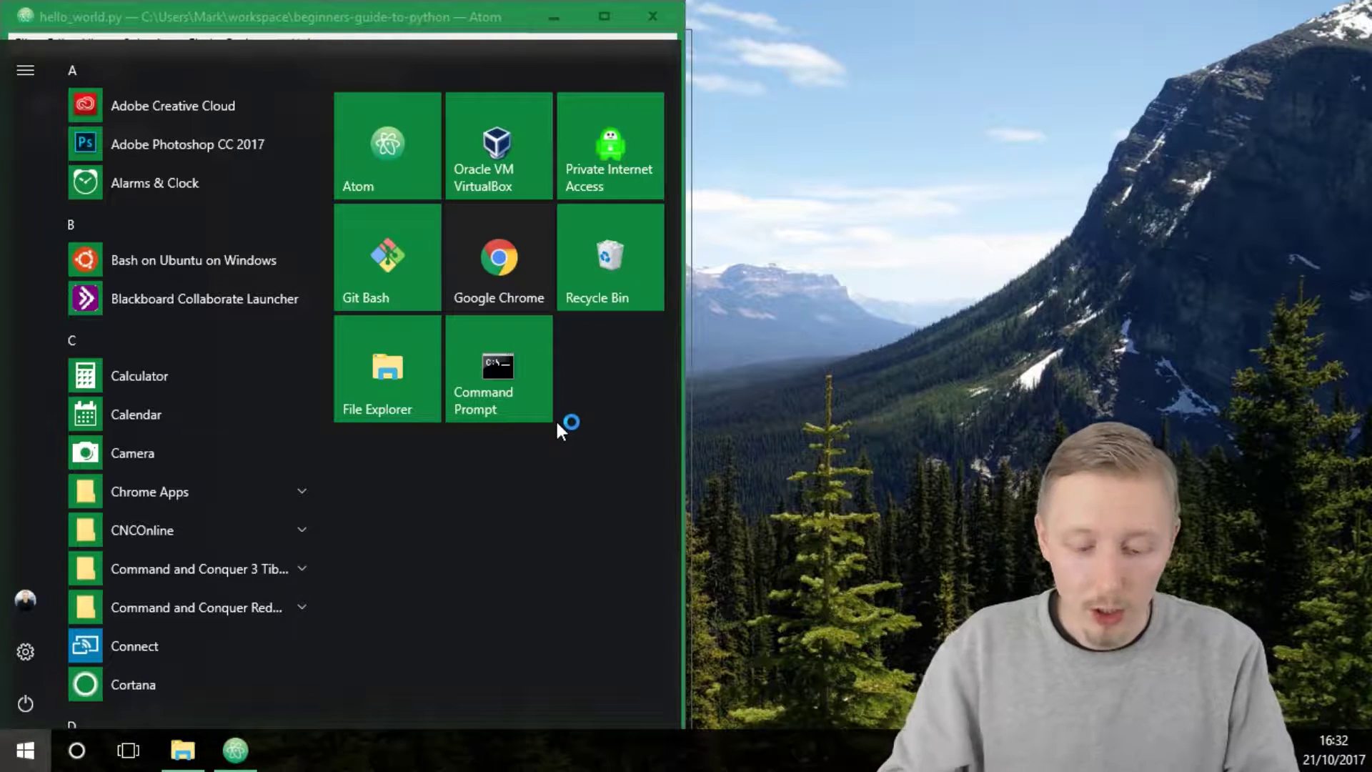
type("command")
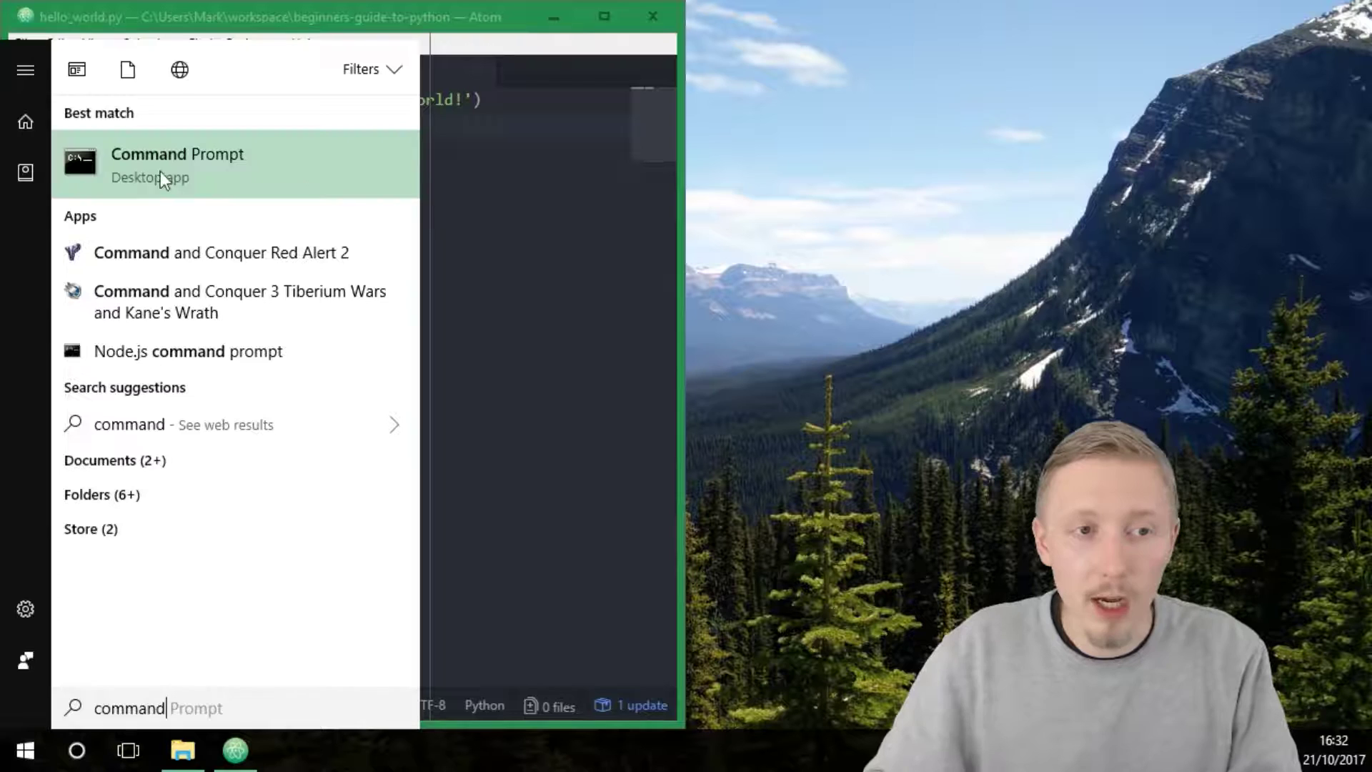
left_click(195, 162)
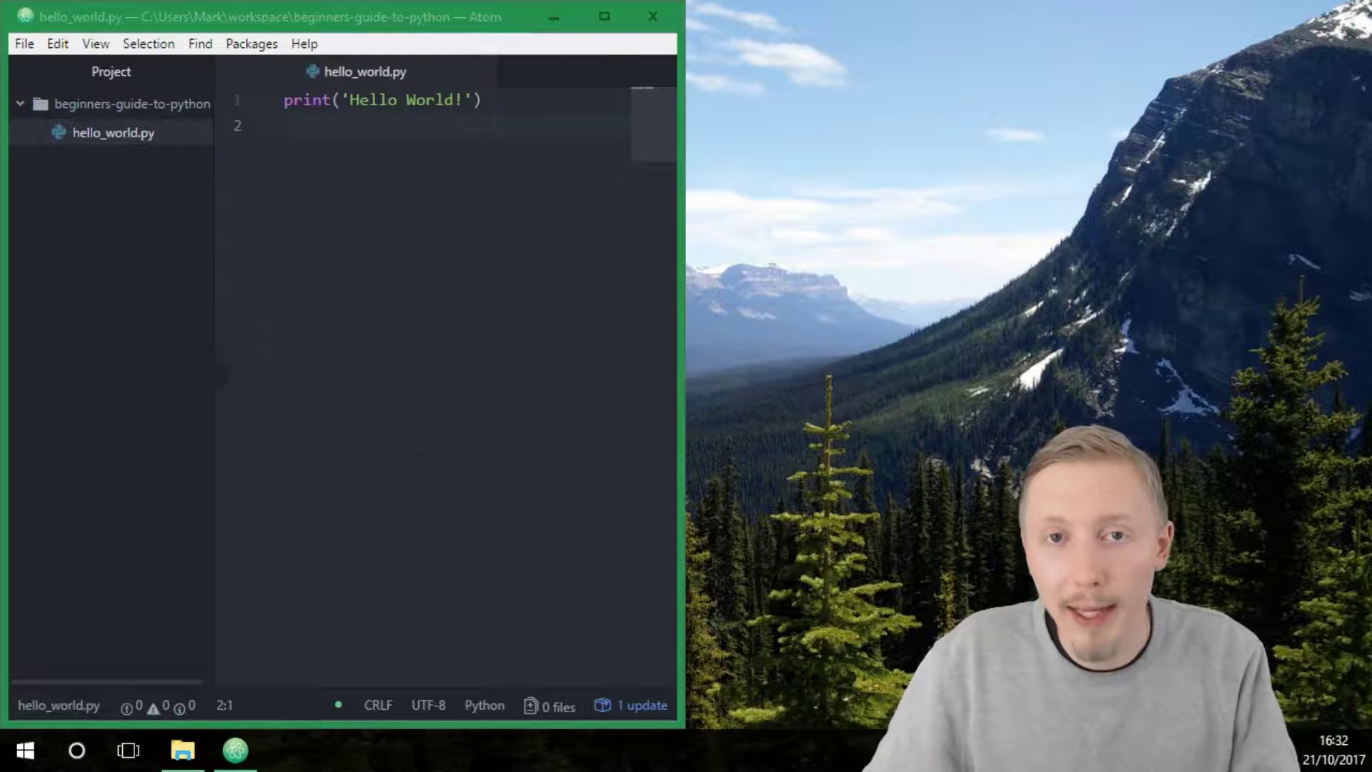
- Move the Command Prompt window to the top-left, over the Atom editor
mouse_move(793, 441)
left_mouse_down()
mouse_move(679, 68)
mouse_move(635, 71)
left_mouse_up()
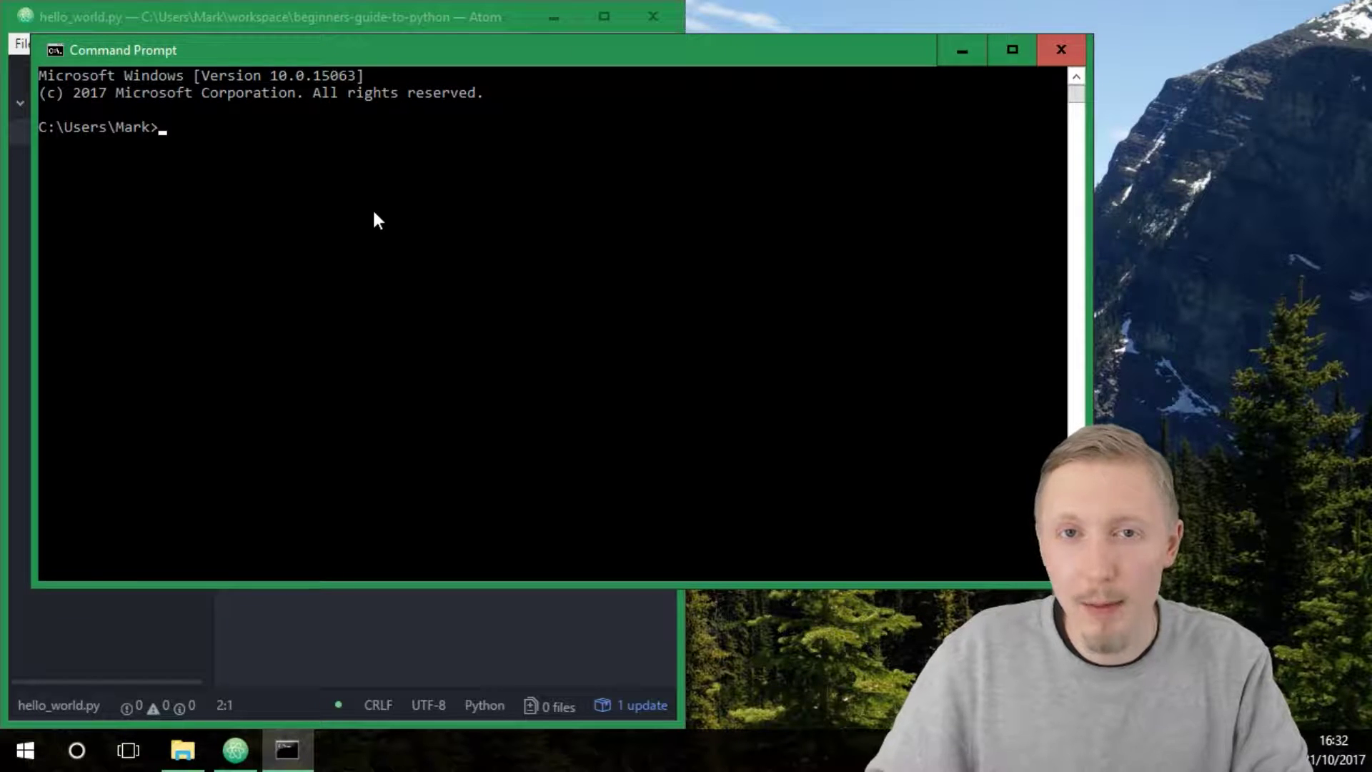
mouse_move(256, 54)
left_mouse_down()
mouse_move(264, 115)
mouse_move(251, 104)
left_mouse_up()
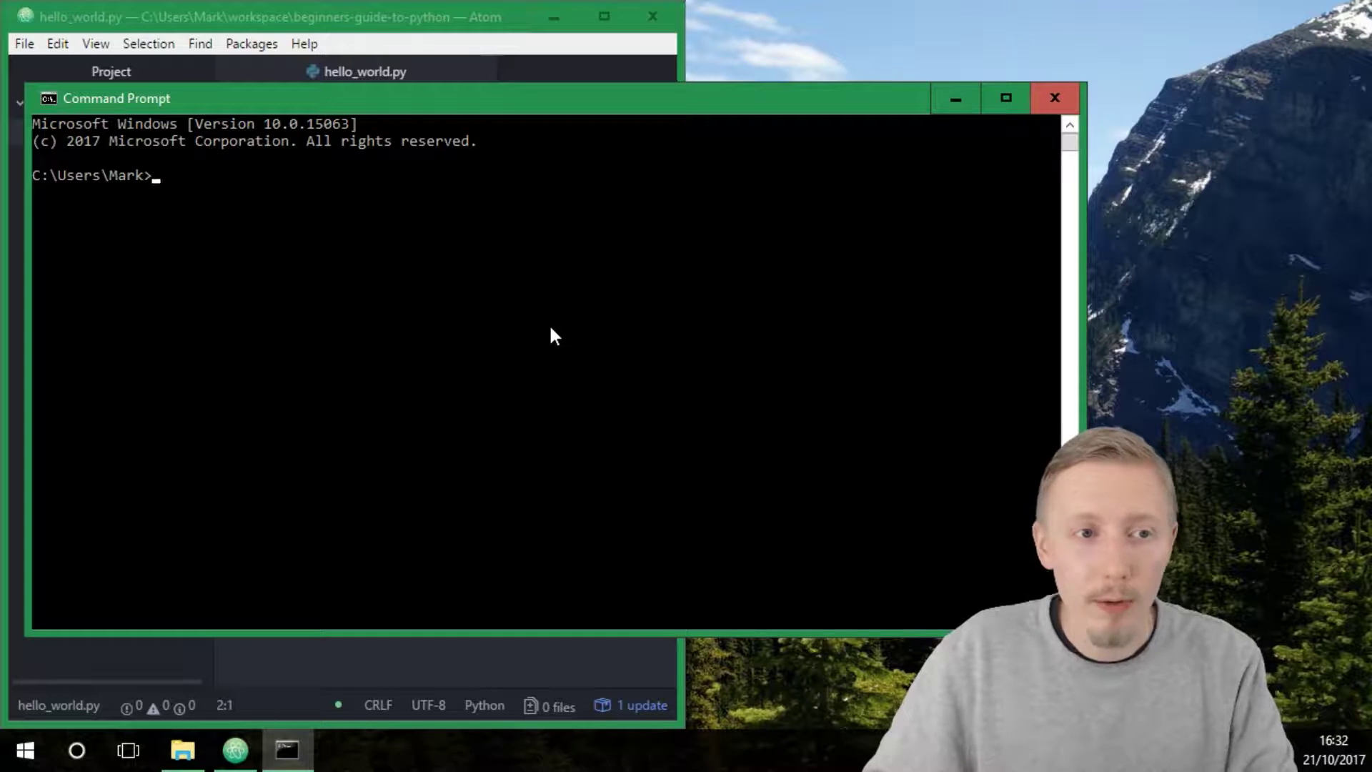
type("cd")
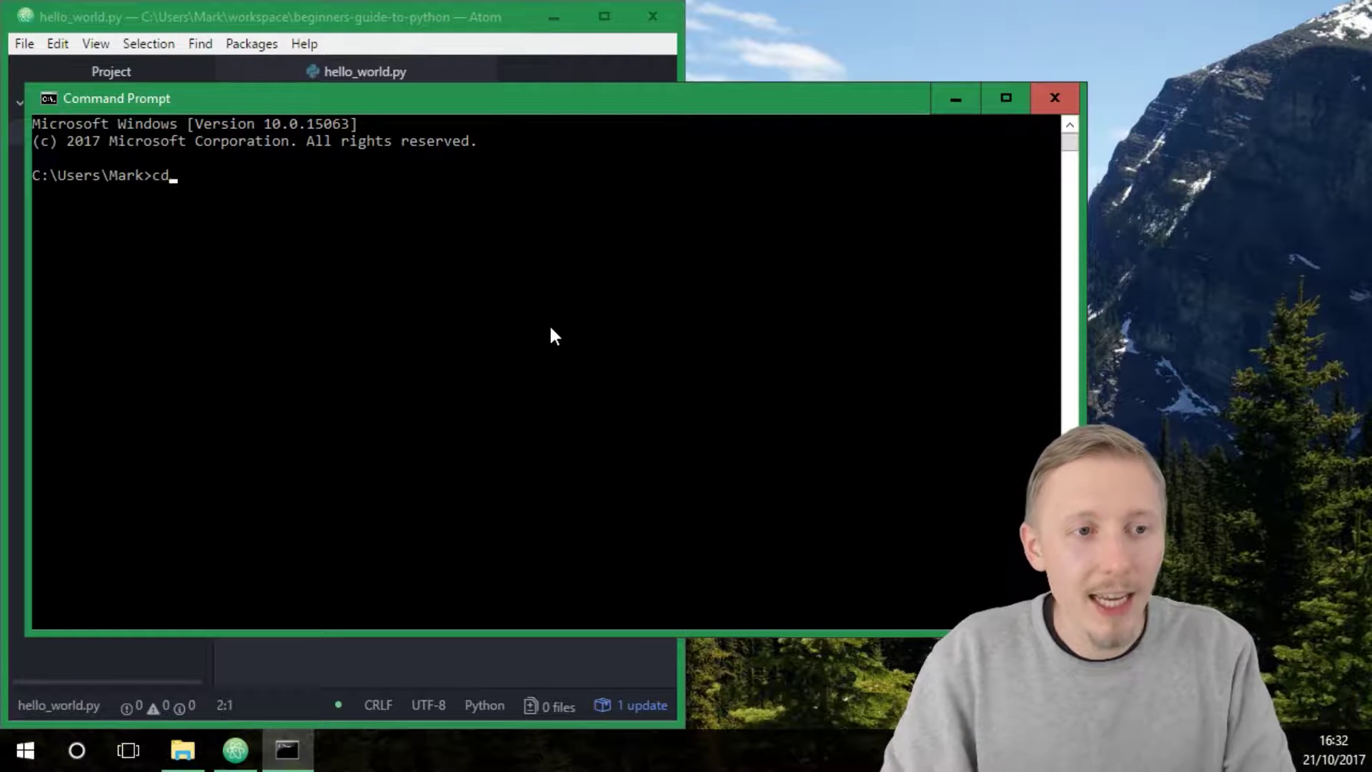
type(" workspac")
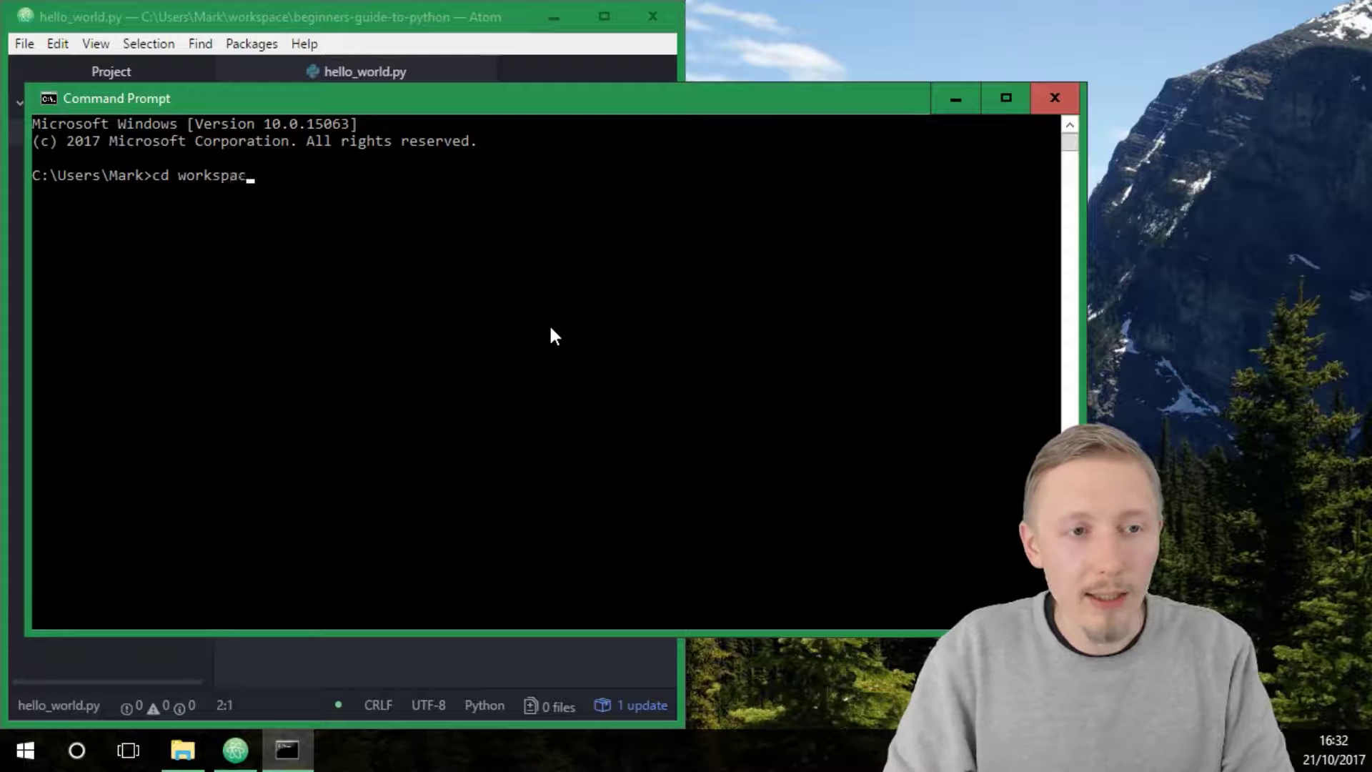
type("e")
- Change into workspace, list its contents, enter beginners-guide-to-python, and shift the console window
key("Return")
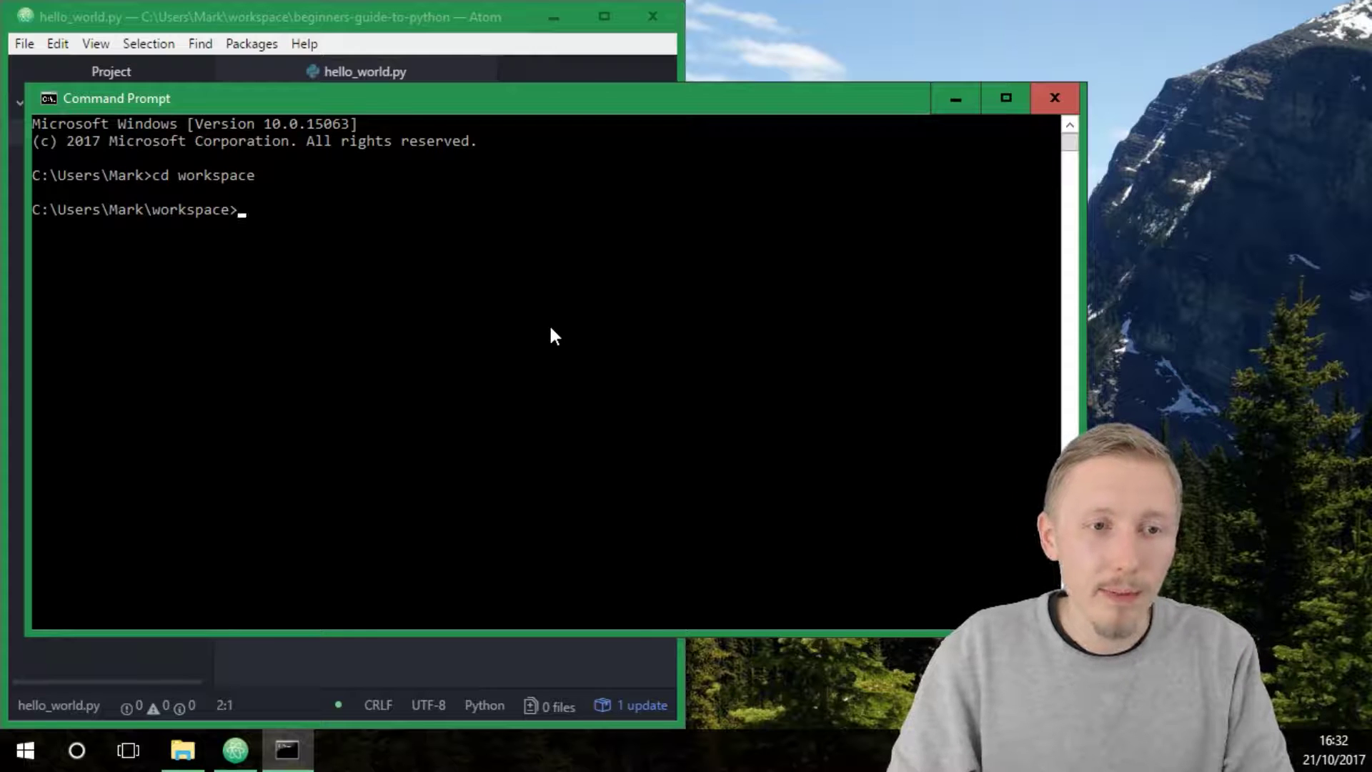
type("ls")
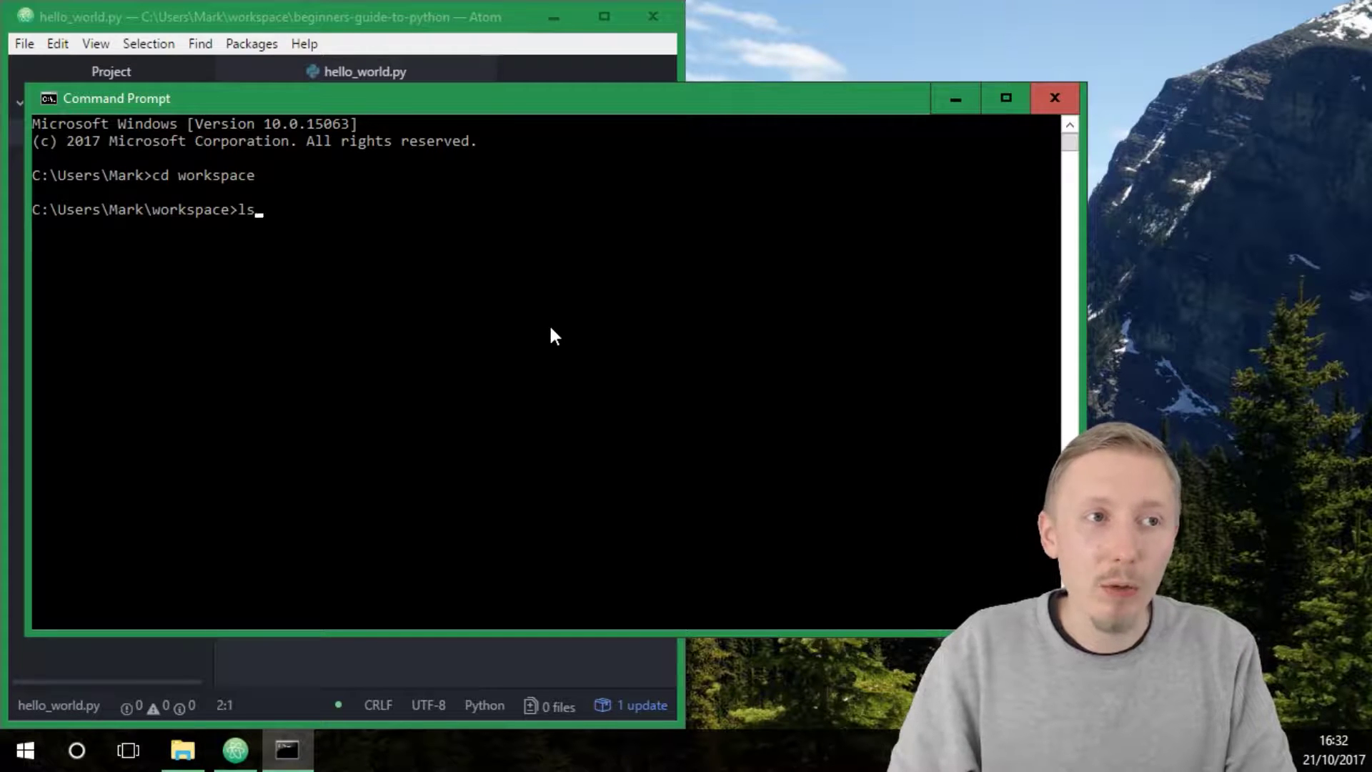
key("Return")
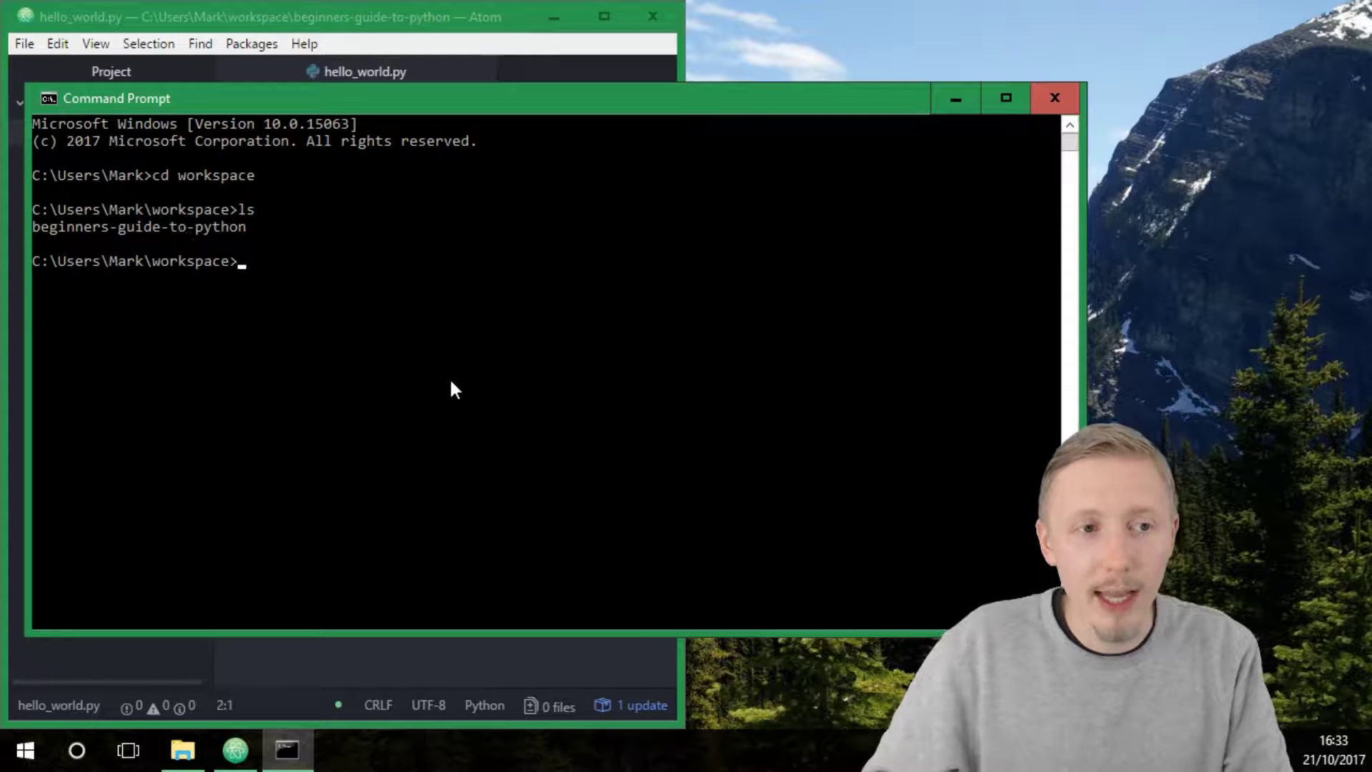
type("cd")
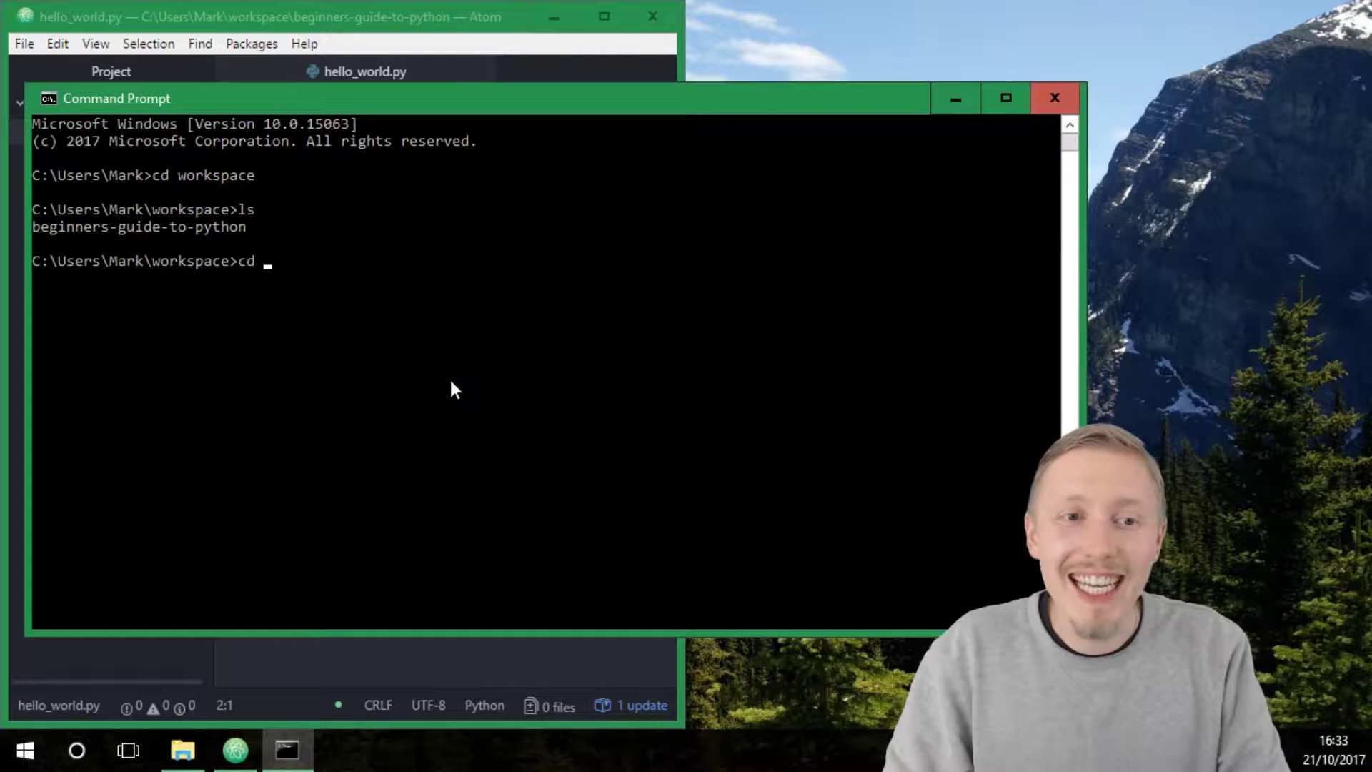
type(" b")
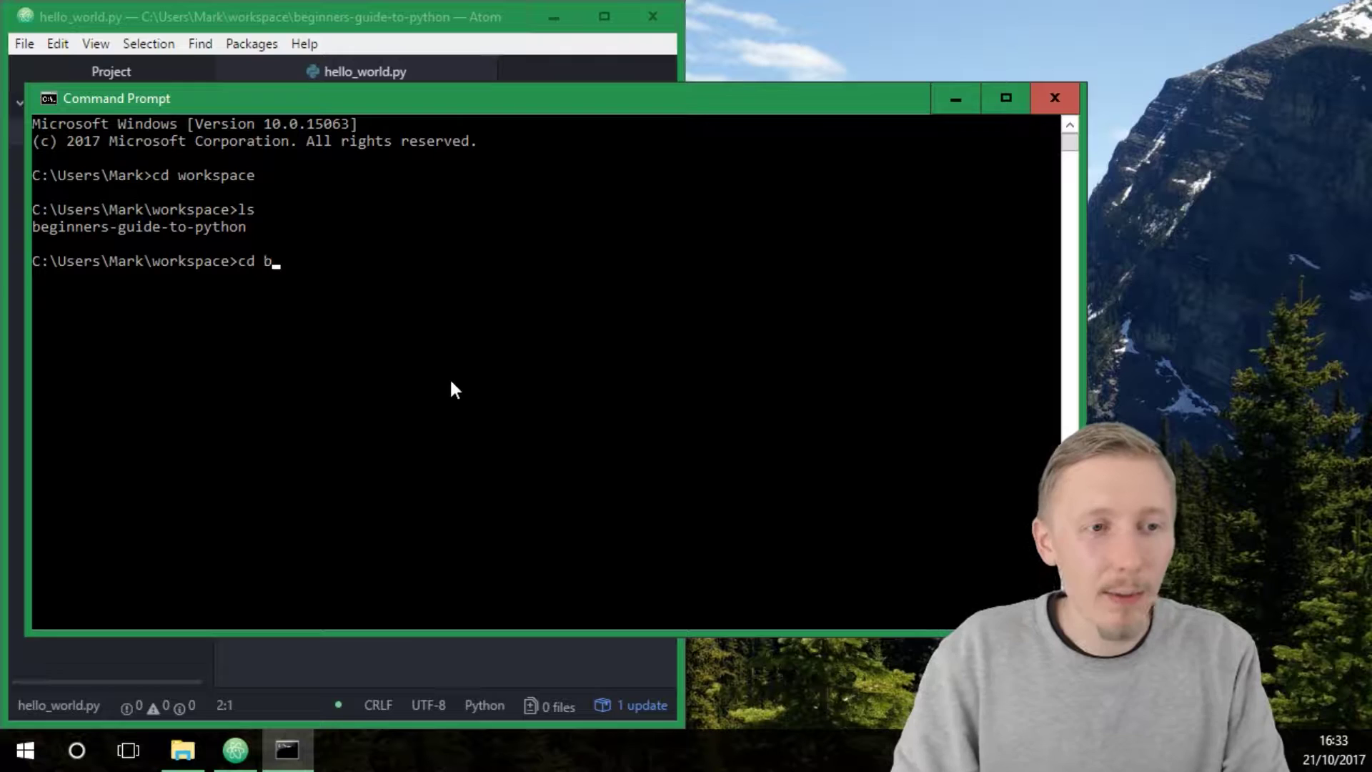
type("eginners-")
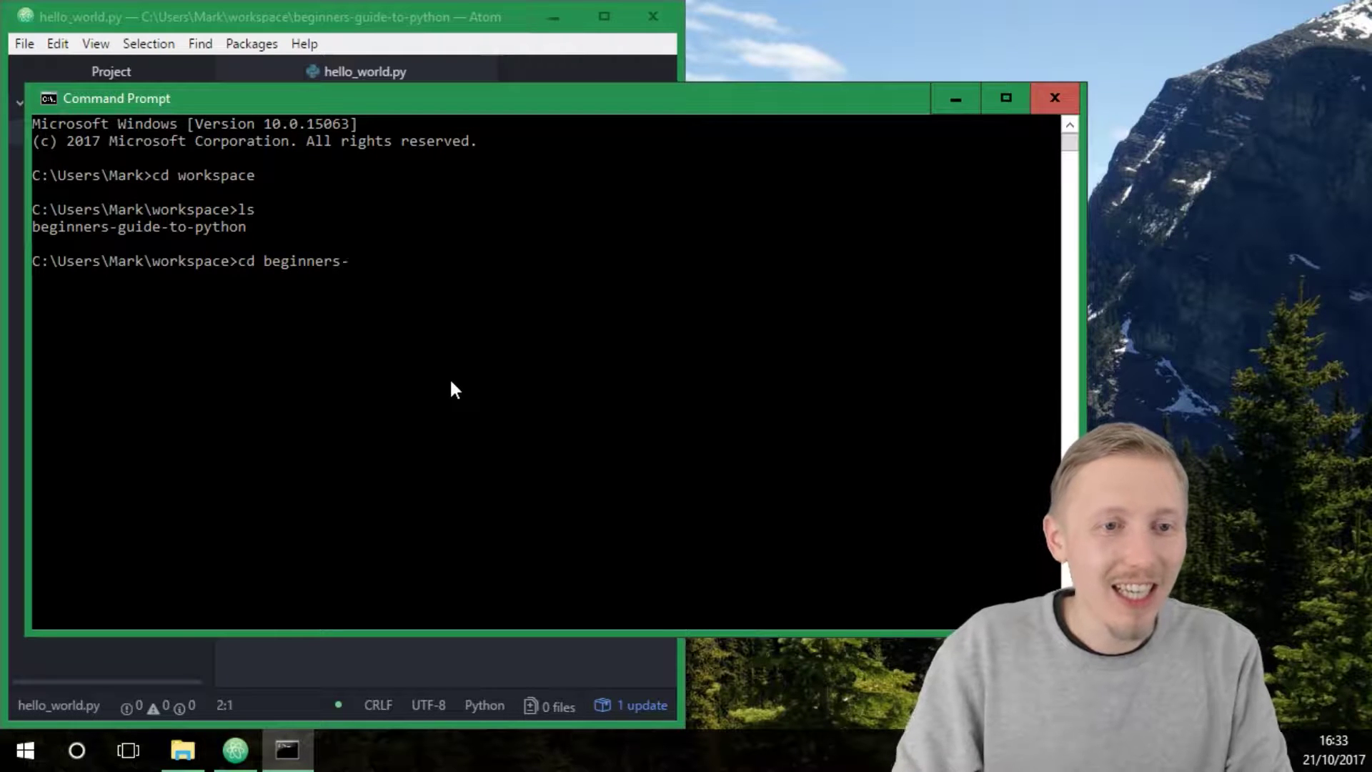
type("guide-to-pyt")
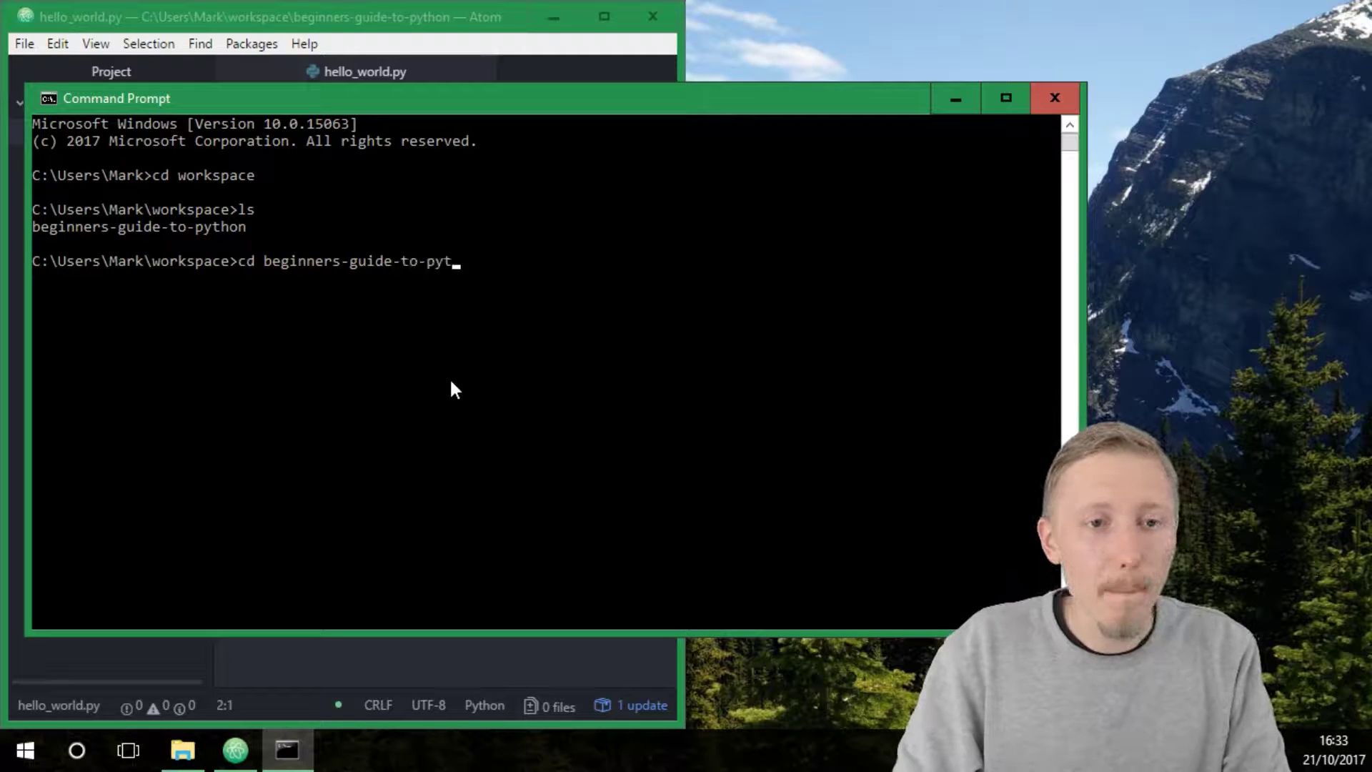
type("hon")
key("Return")
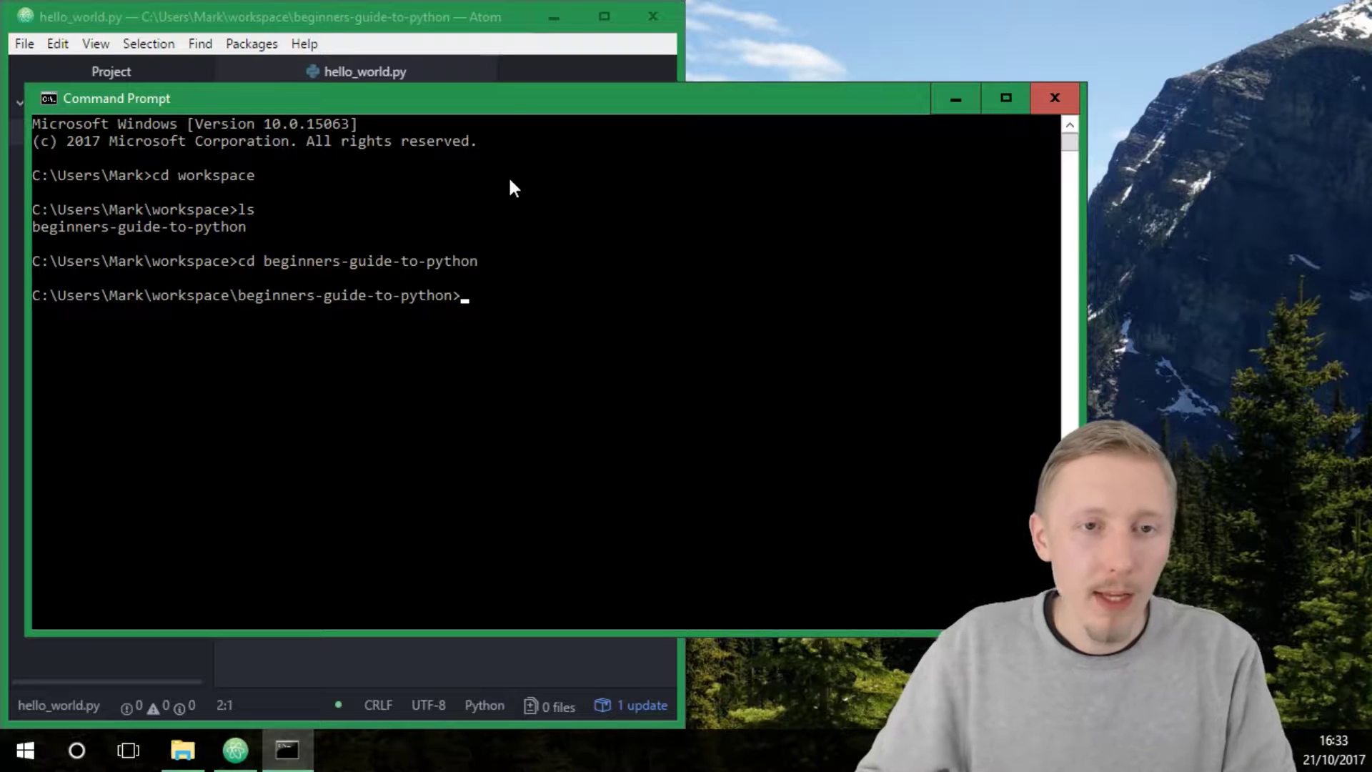
mouse_move(509, 99)
left_mouse_down()
mouse_move(616, 137)
mouse_move(716, 61)
left_mouse_up()
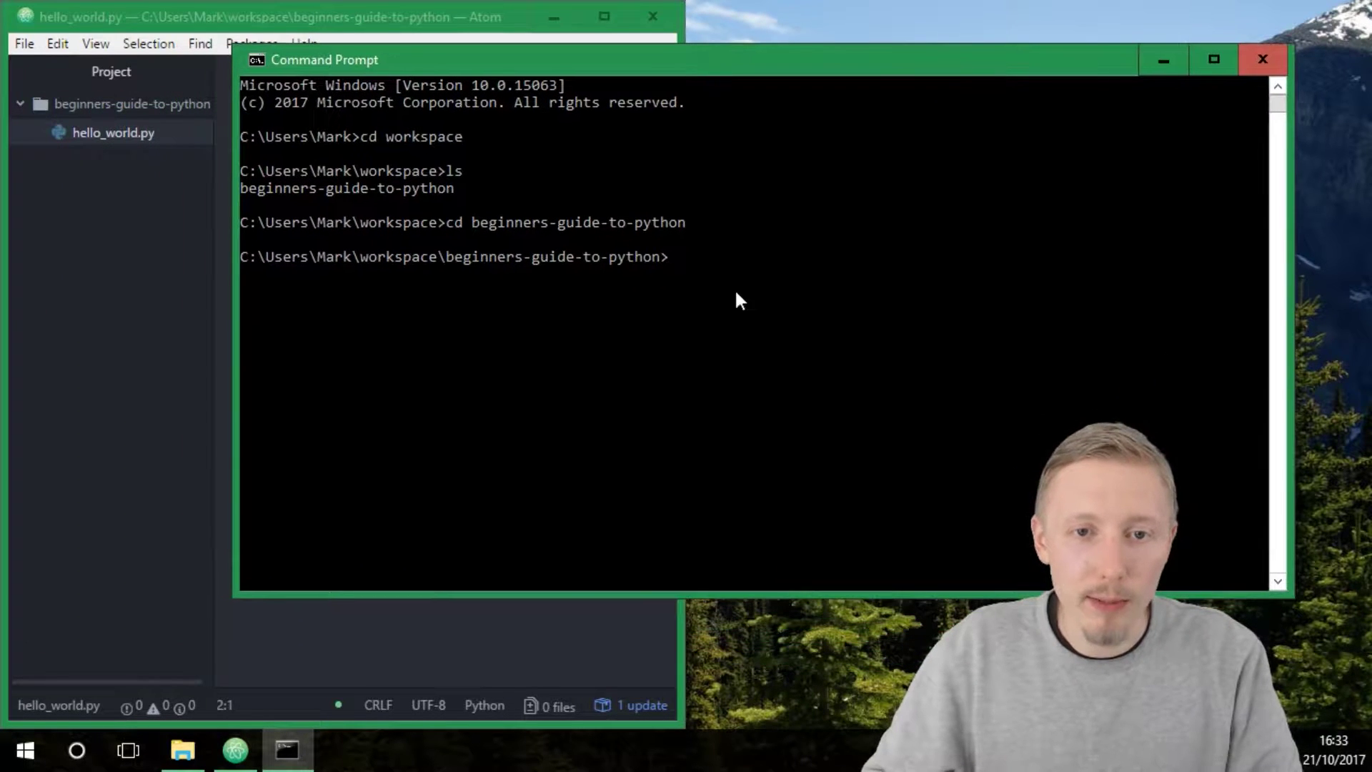
- List the beginners-guide-to-python folder contents, confirming hello_world.py is there
left_click(734, 289)
type("ls")
key("Return")
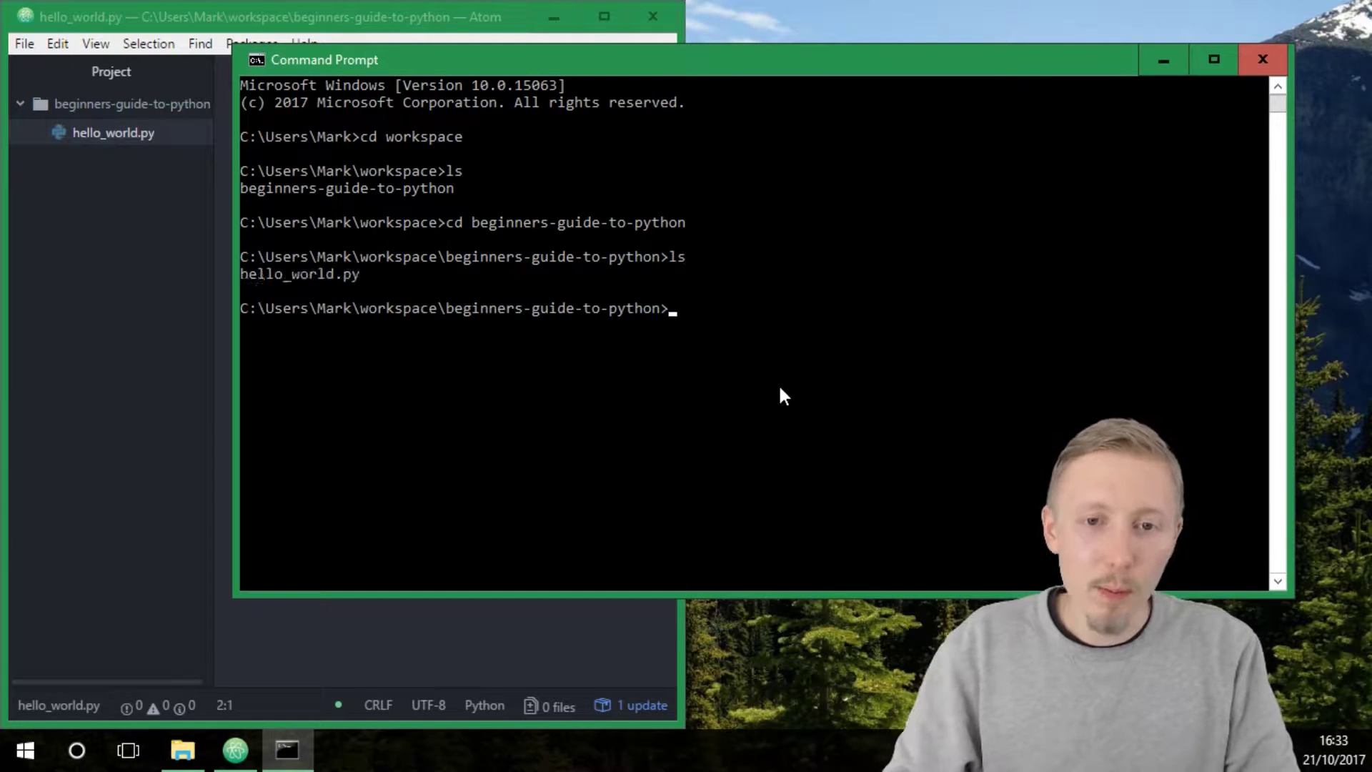
left_click(353, 275)
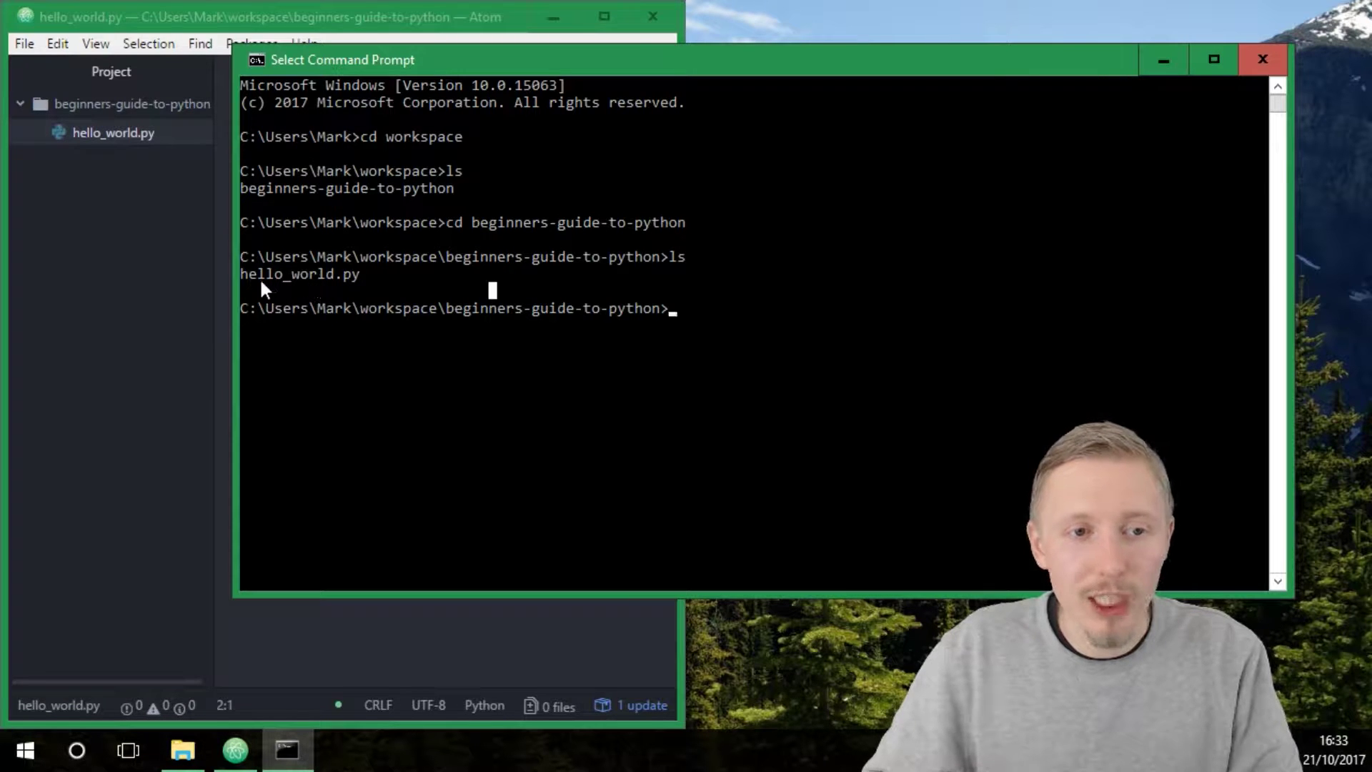
left_click(687, 238)
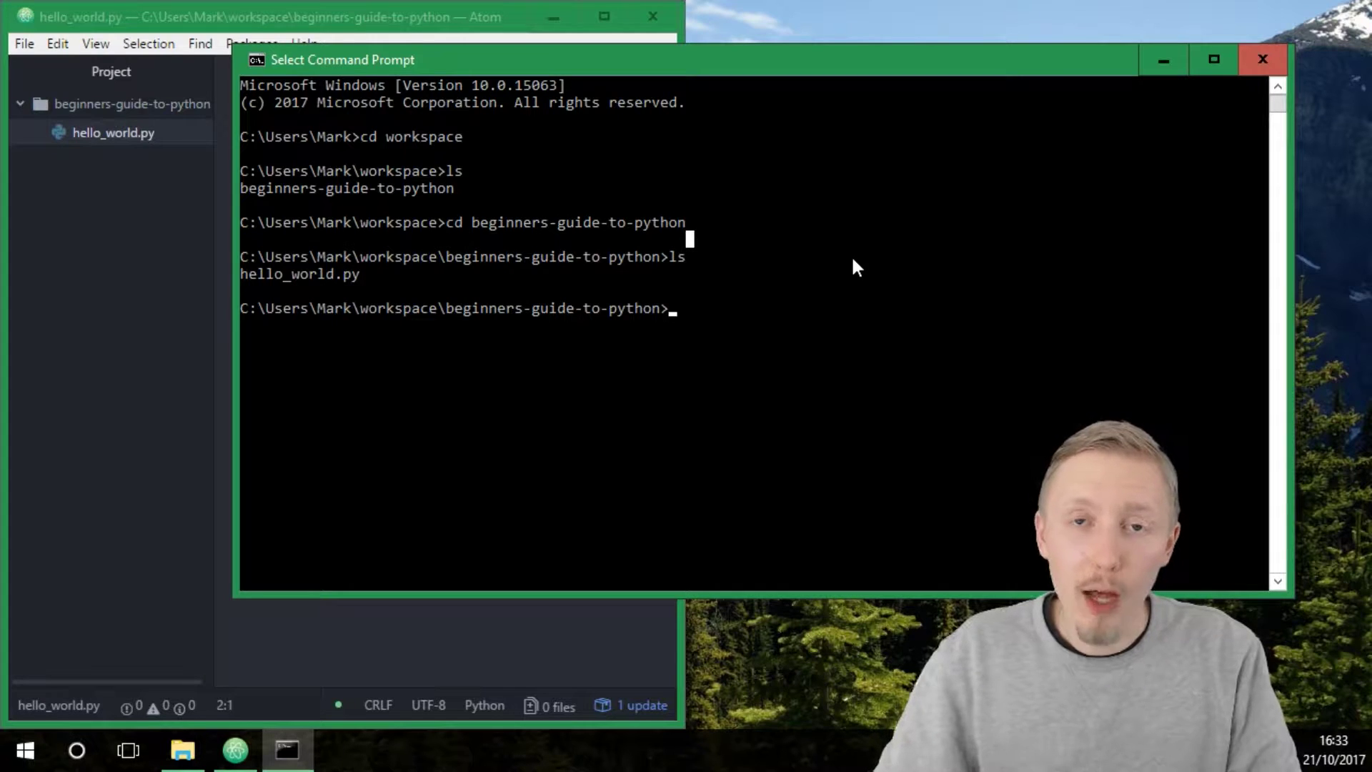
type("py")
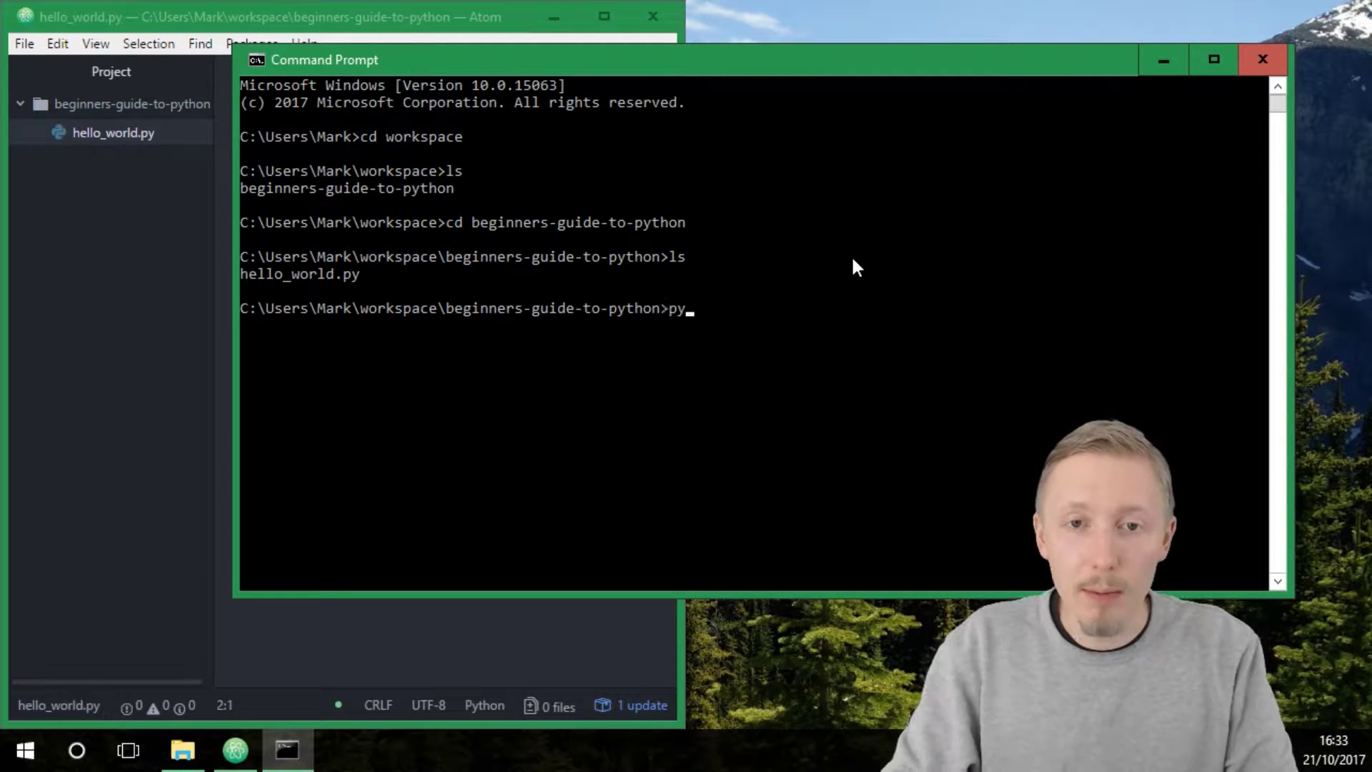
type("thon ")
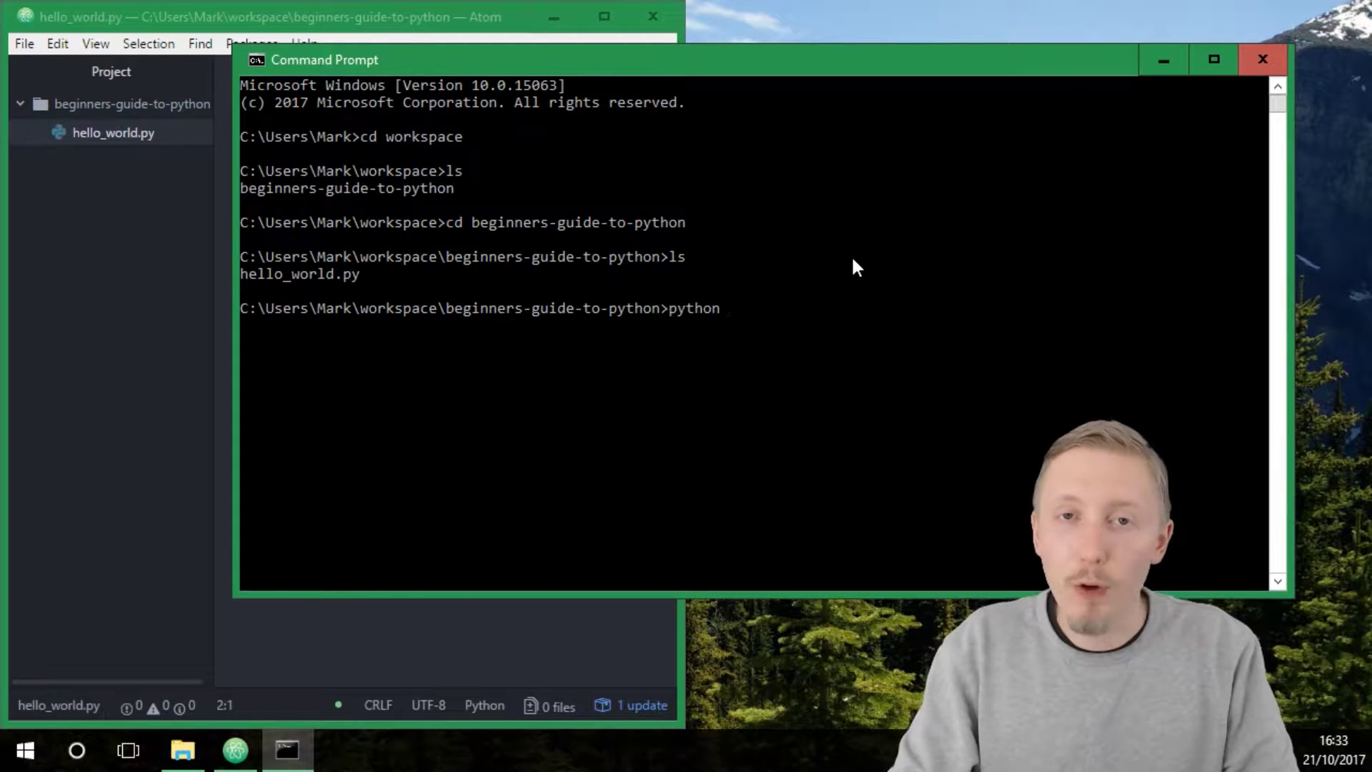
type("hello")
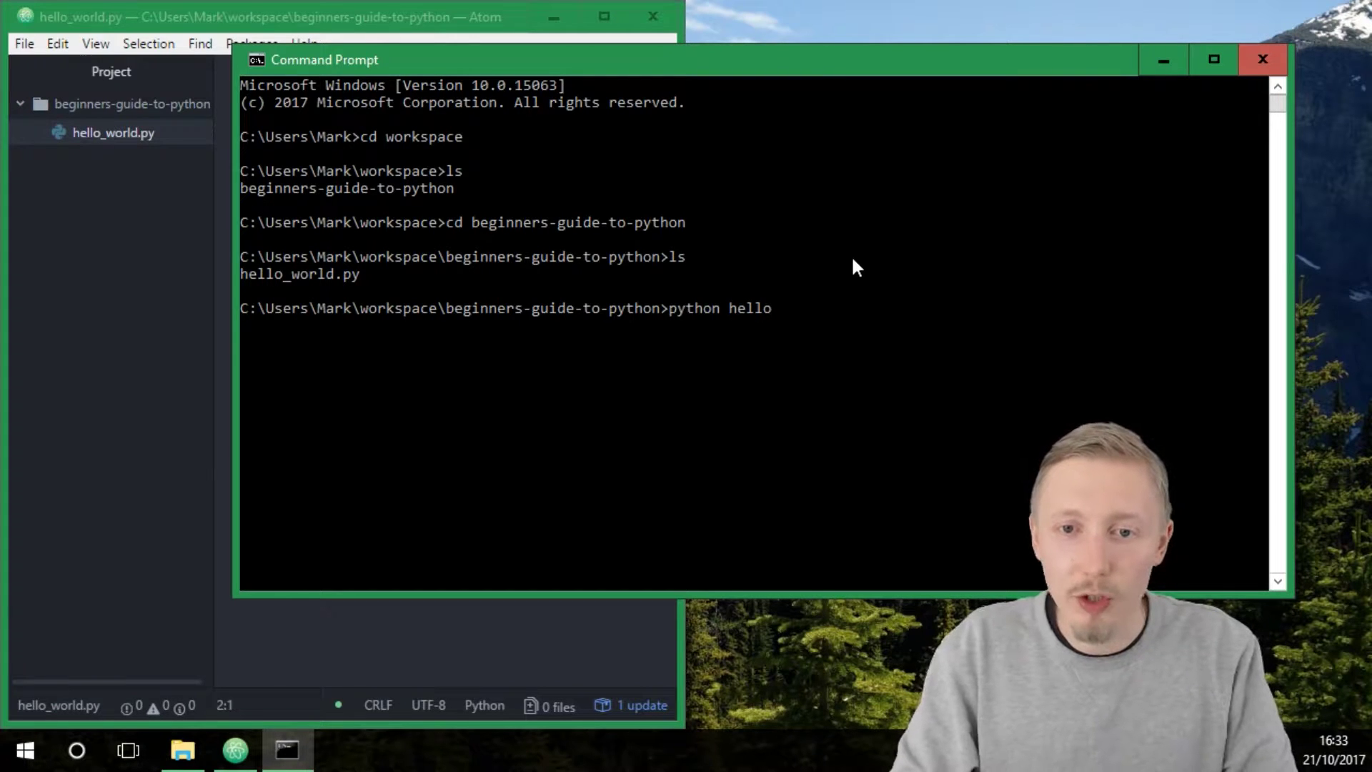
type("_world.py")
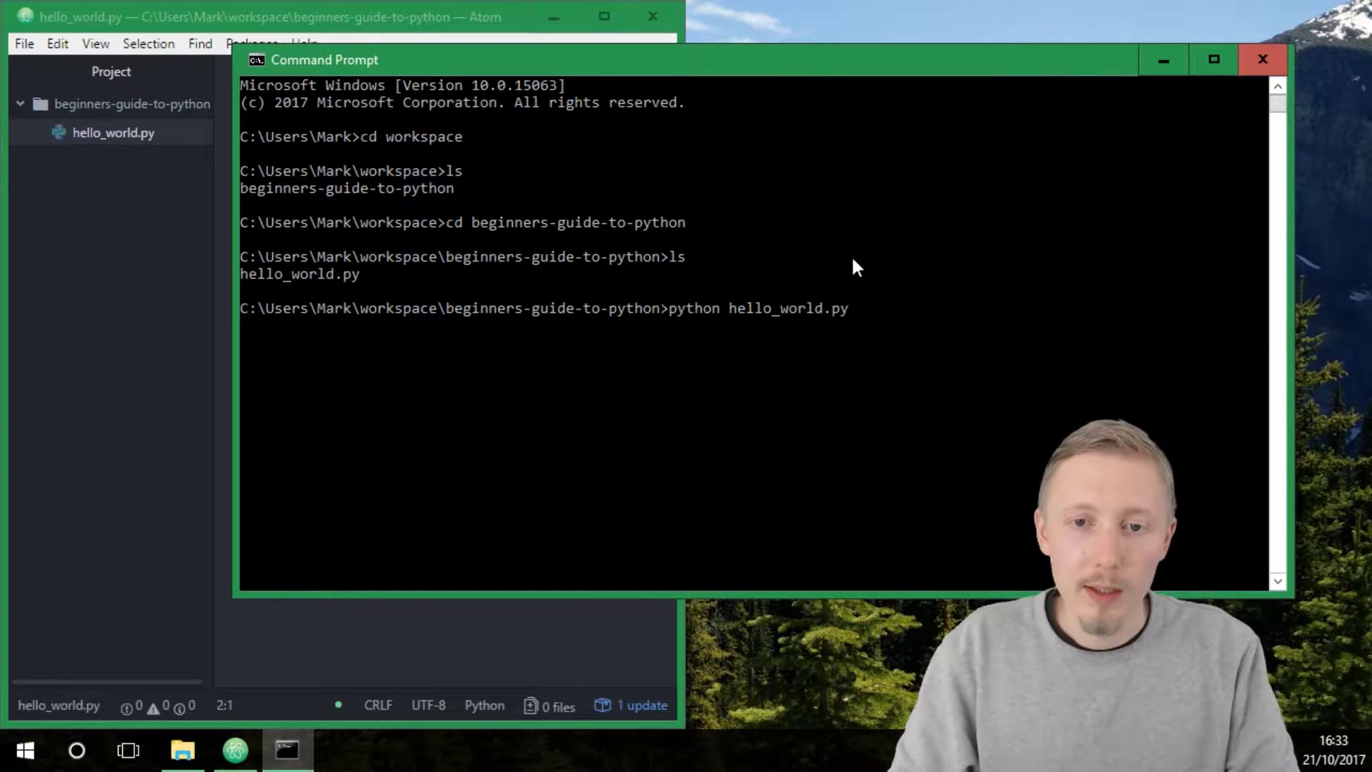
- Check the code in Atom, then run 'python hello_world.py' to print Hello World!
left_click_drag(633, 60, 740, 36)
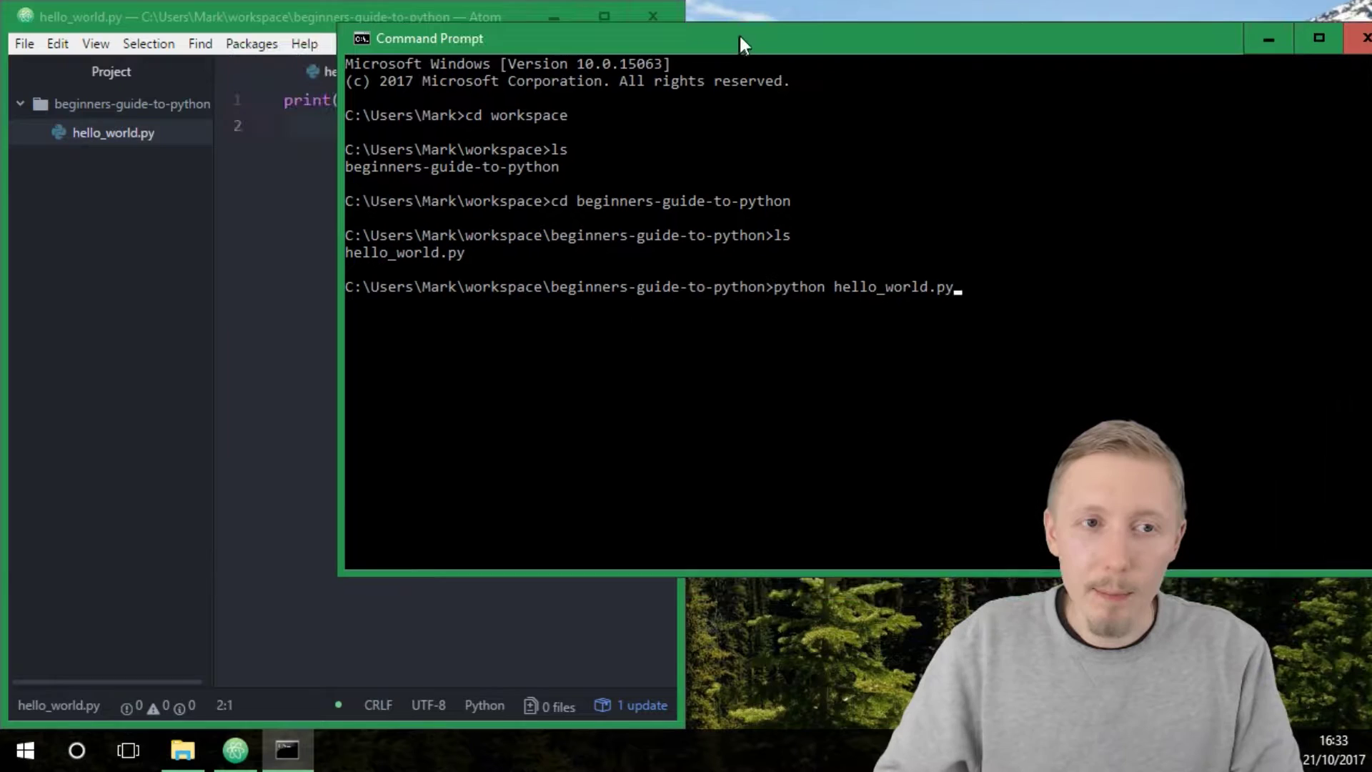
left_click(308, 105)
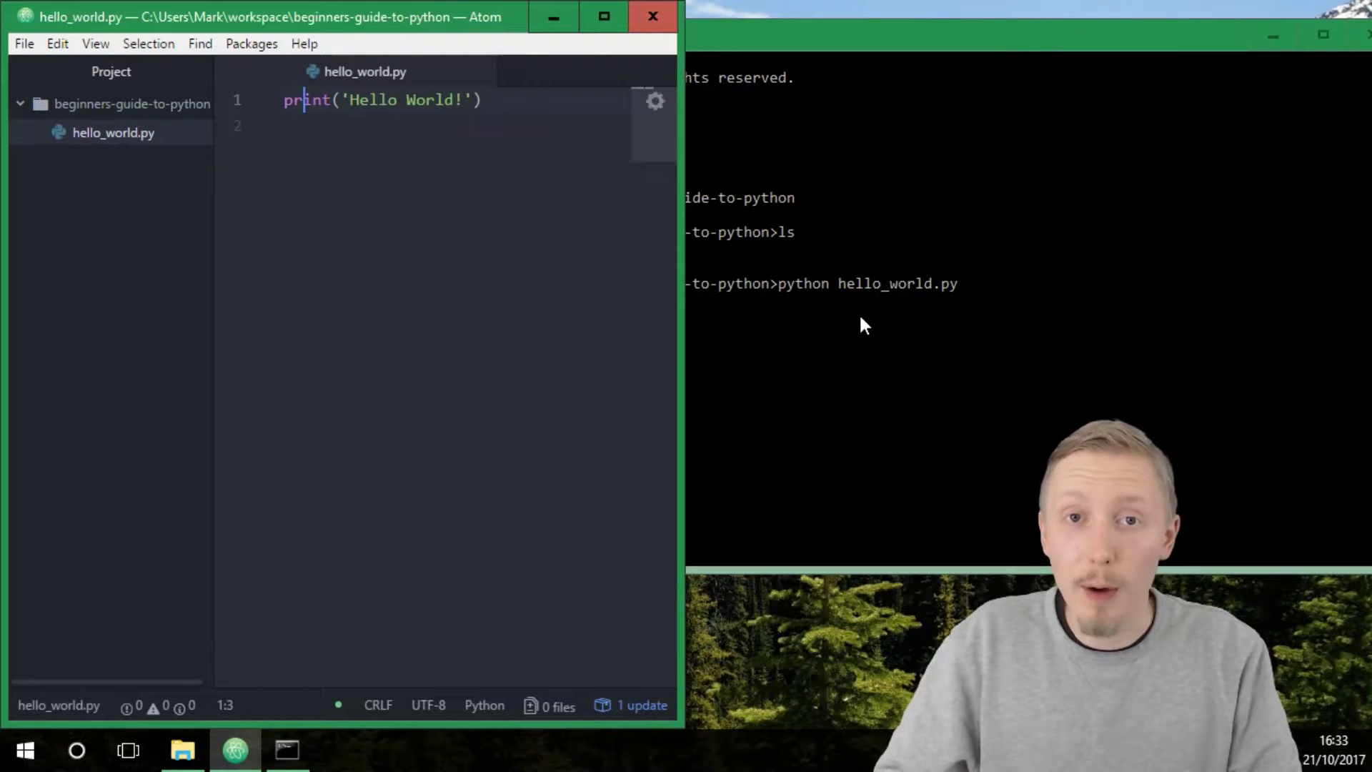
left_click(828, 407)
key("Return")
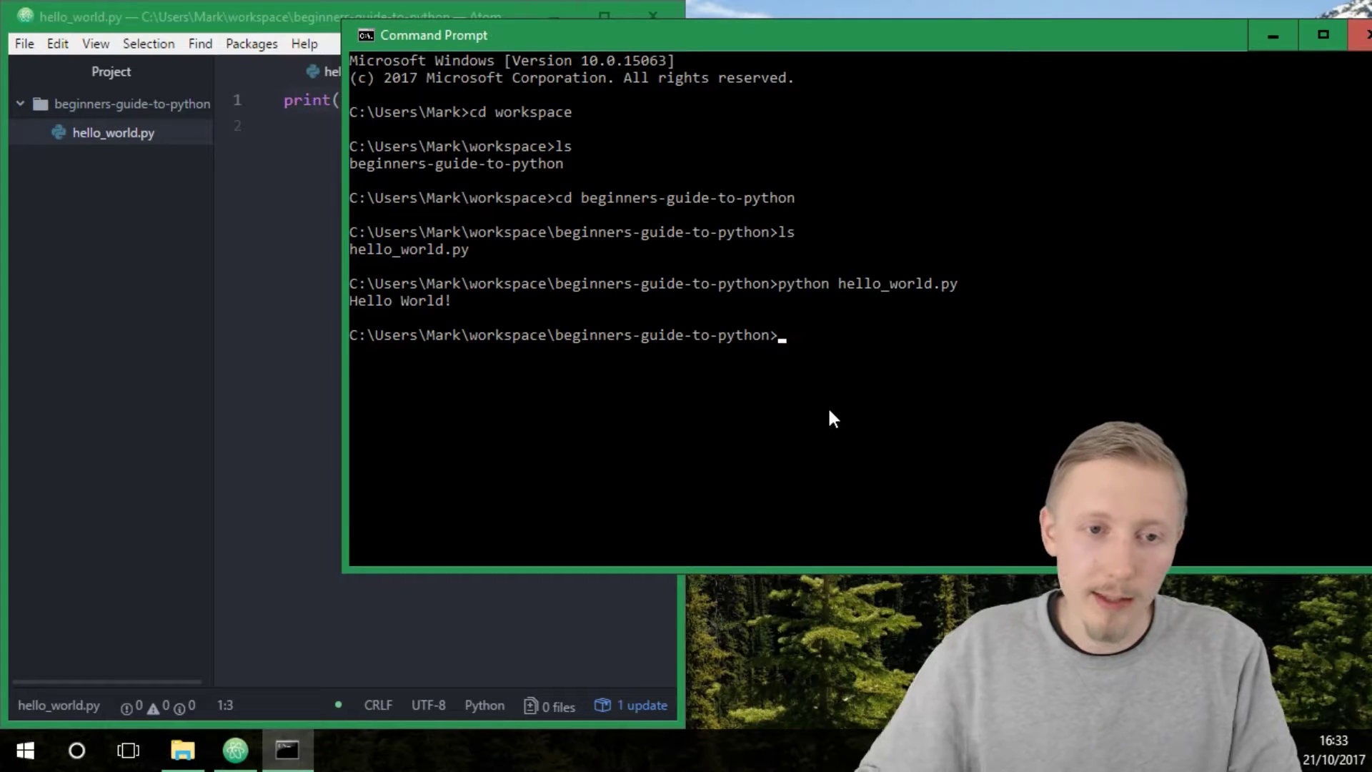
left_click(446, 303)
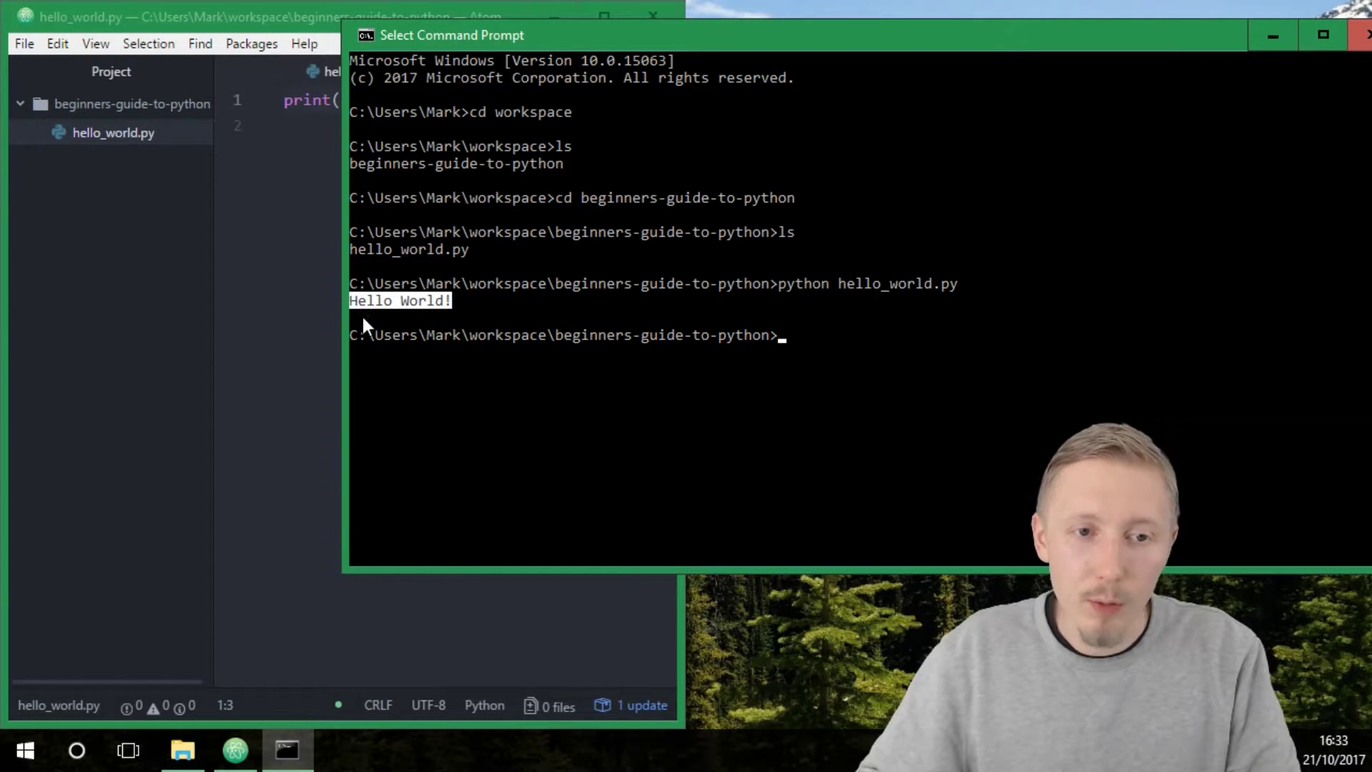
- Add '!!' after 'World!' so line 1 reads print('Hello World!!!'), and save hello_world.py
left_click(335, 161)
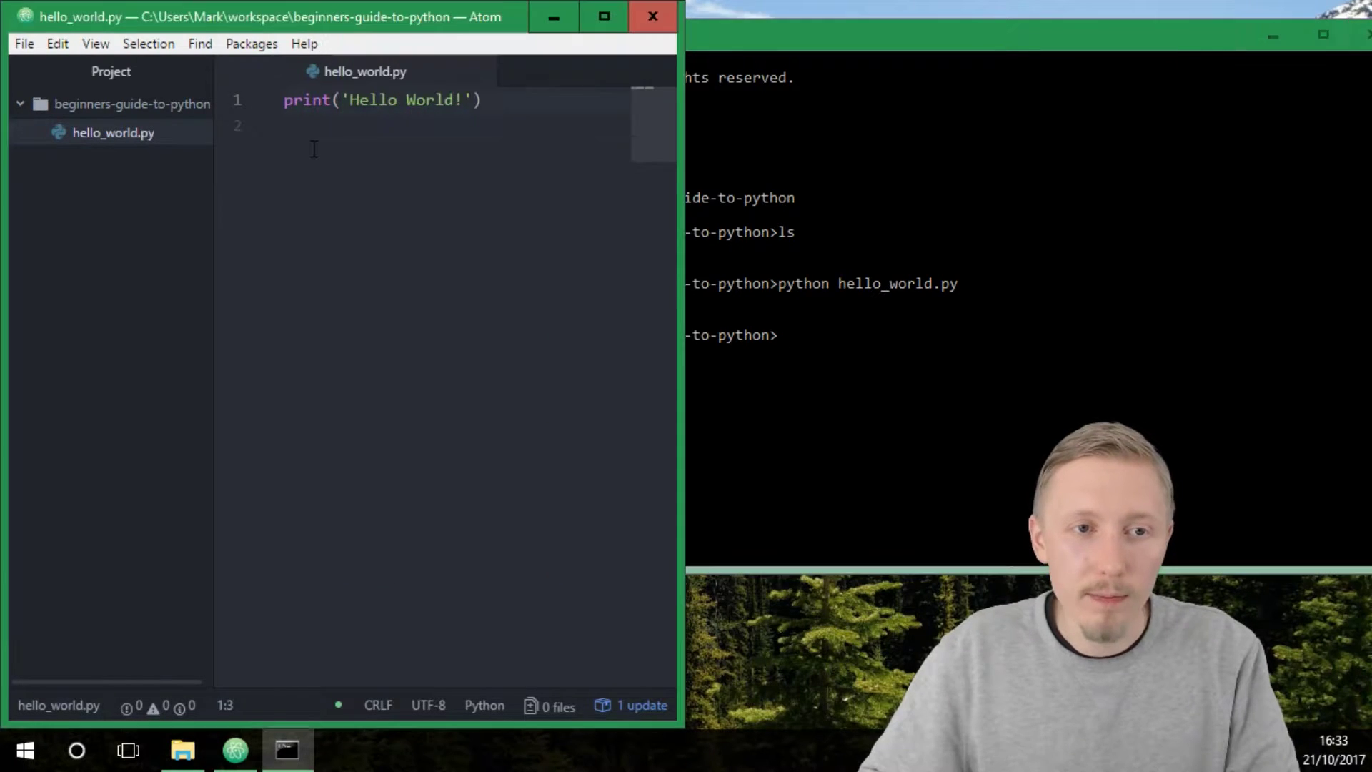
left_click(456, 100)
type("!")
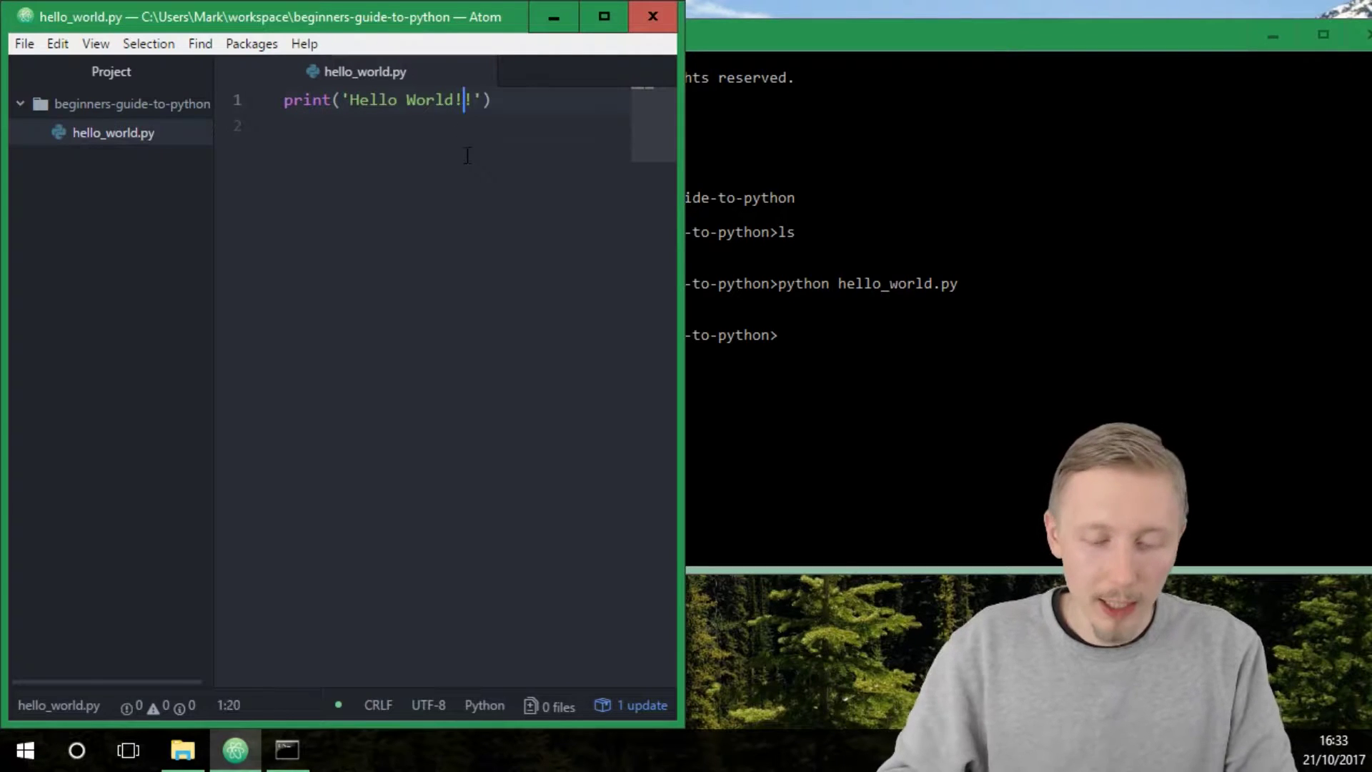
type("!")
key("ctrl+s")
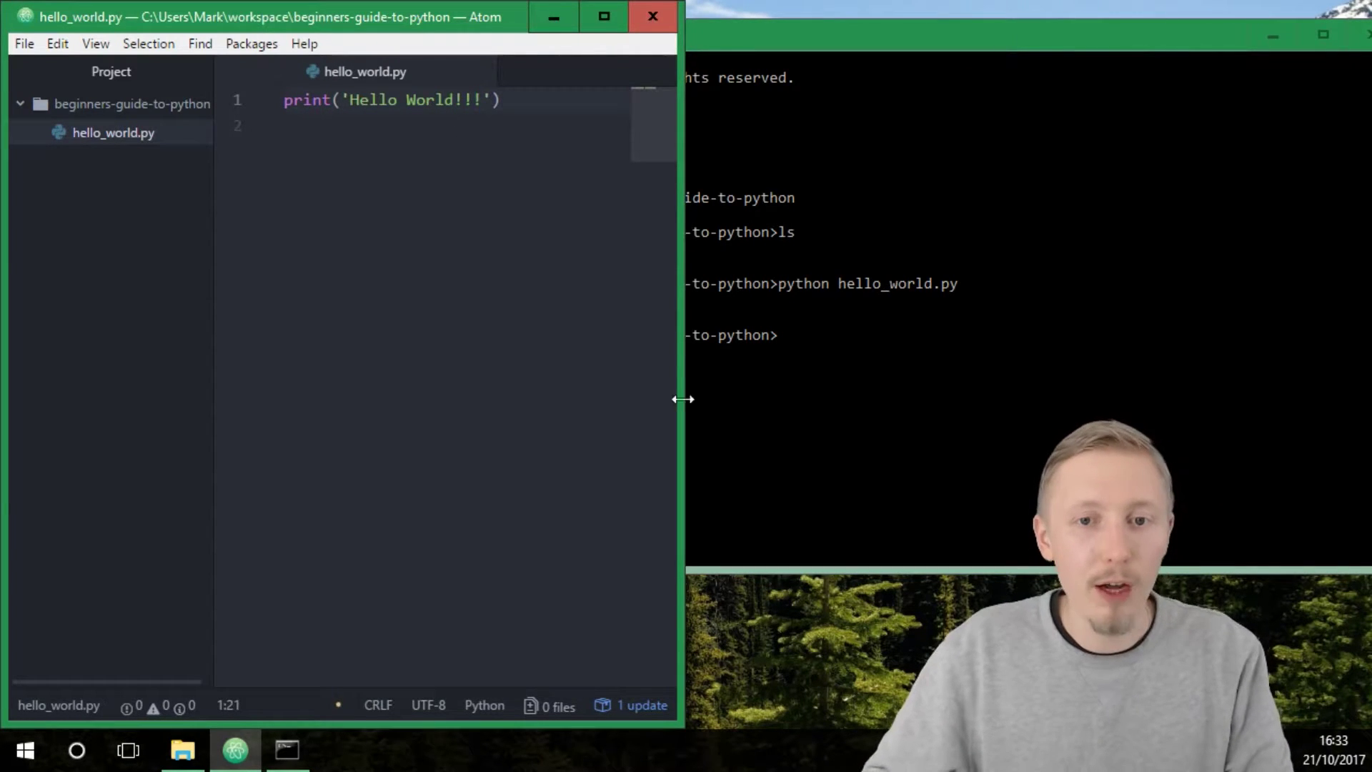
left_click(809, 334)
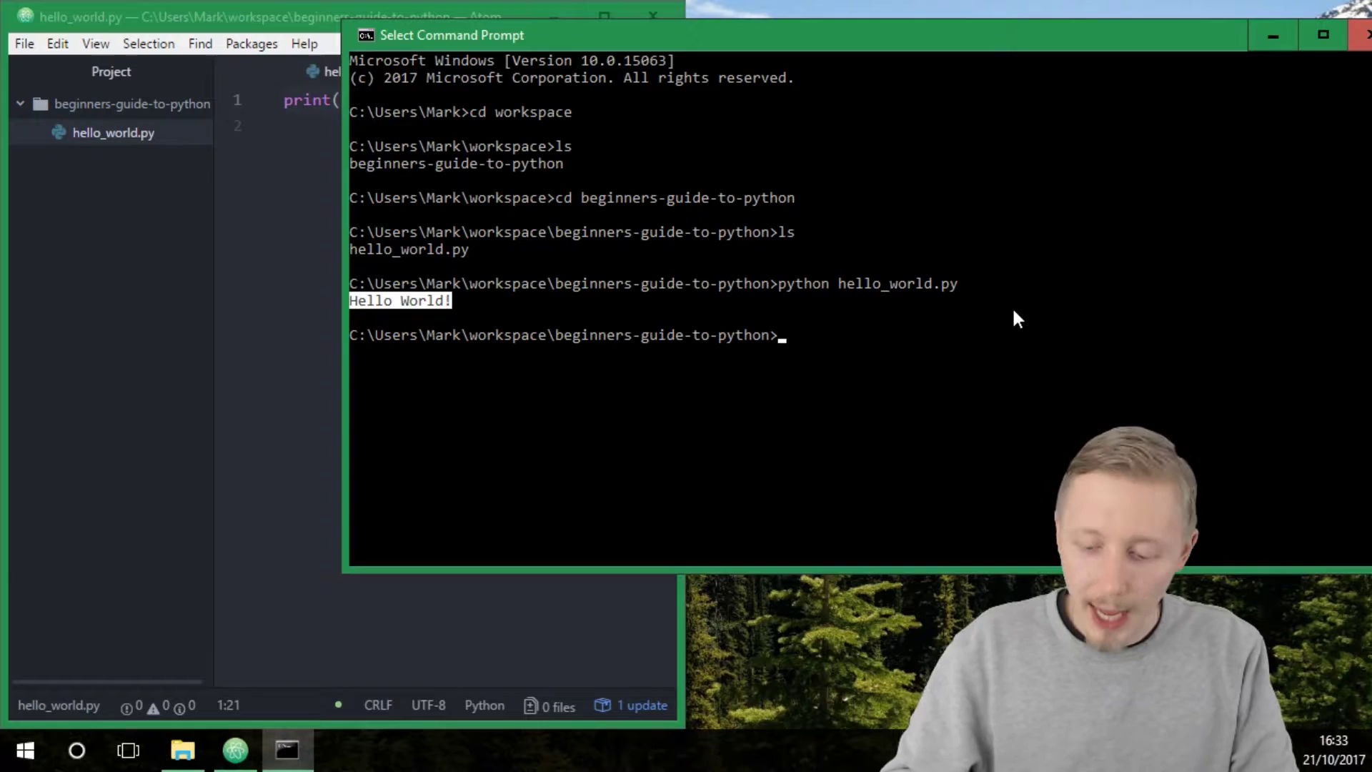
- Rerun 'python hello_world.py' in Command Prompt and confirm it prints 'Hello World!!!'
key("Up")
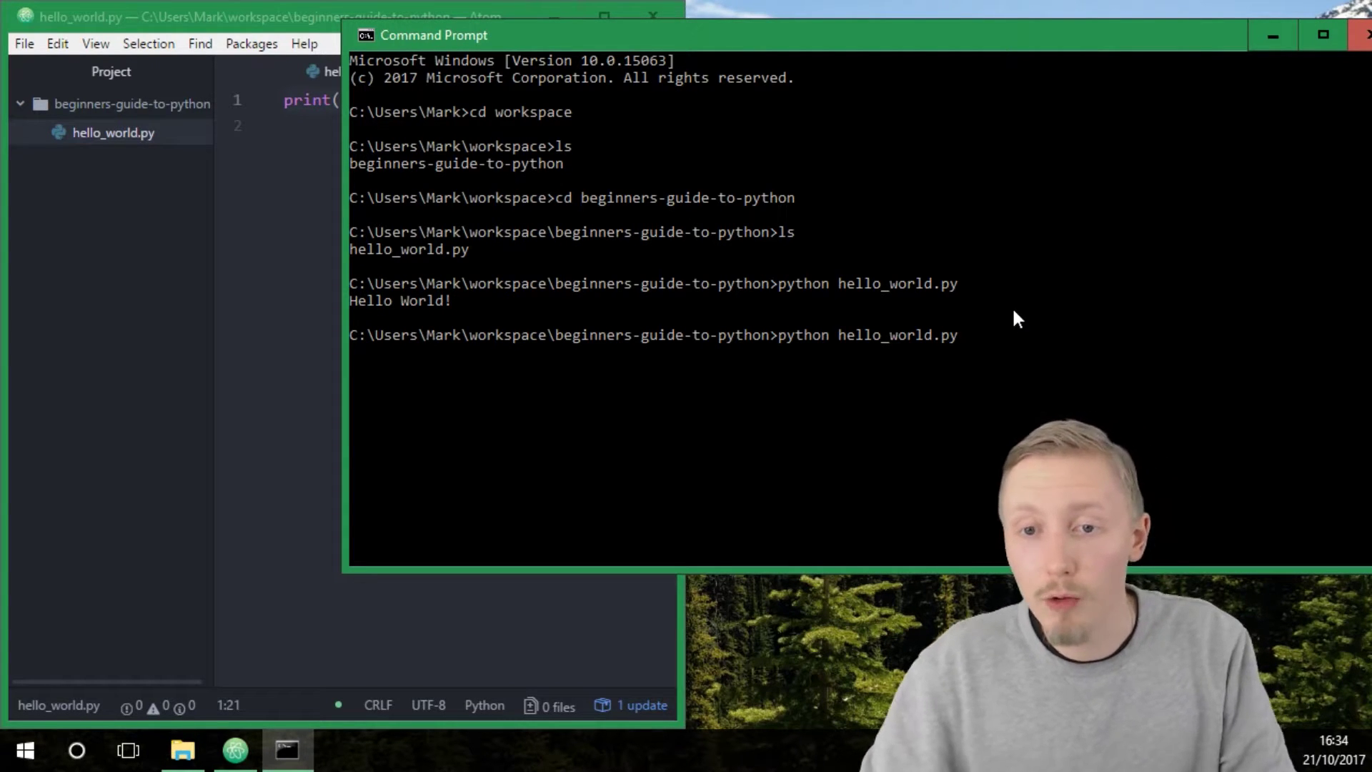
key("Return")
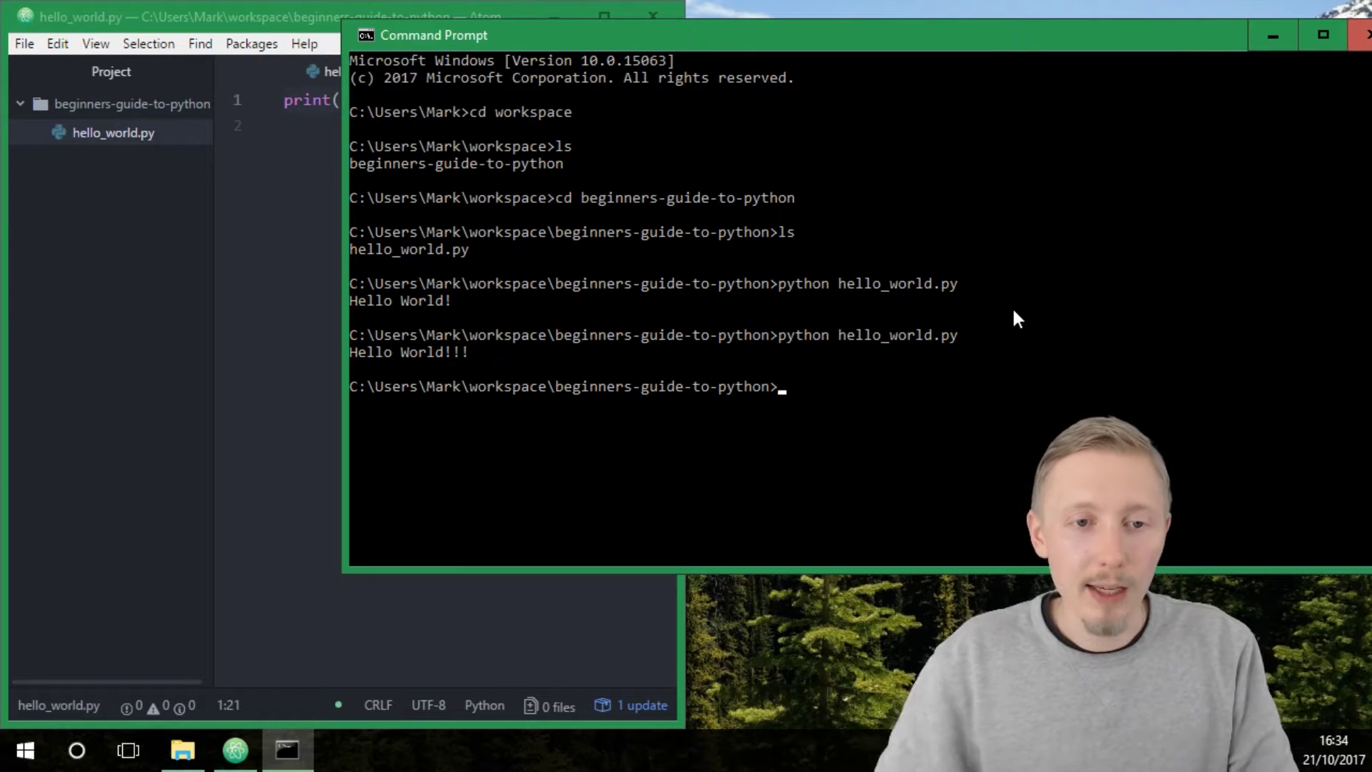
left_click(463, 349)
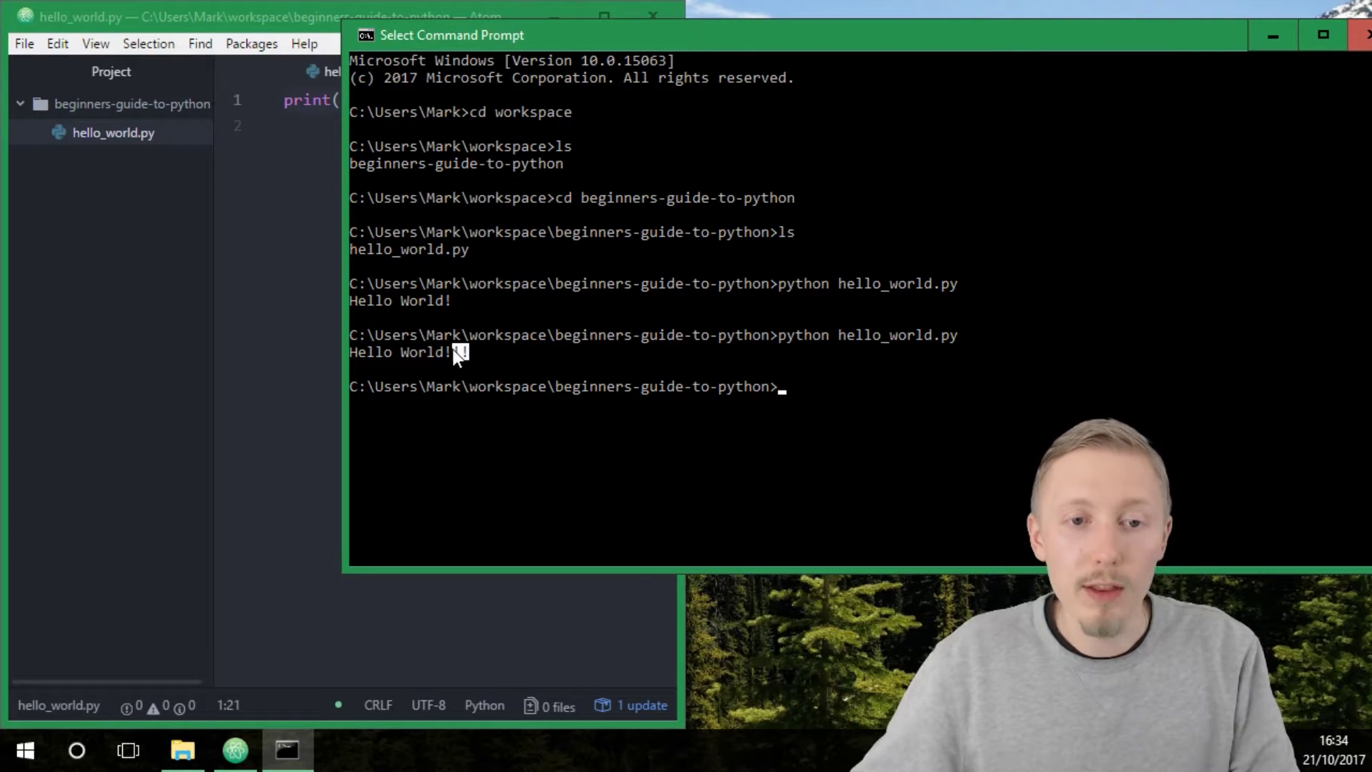
left_click(290, 154)
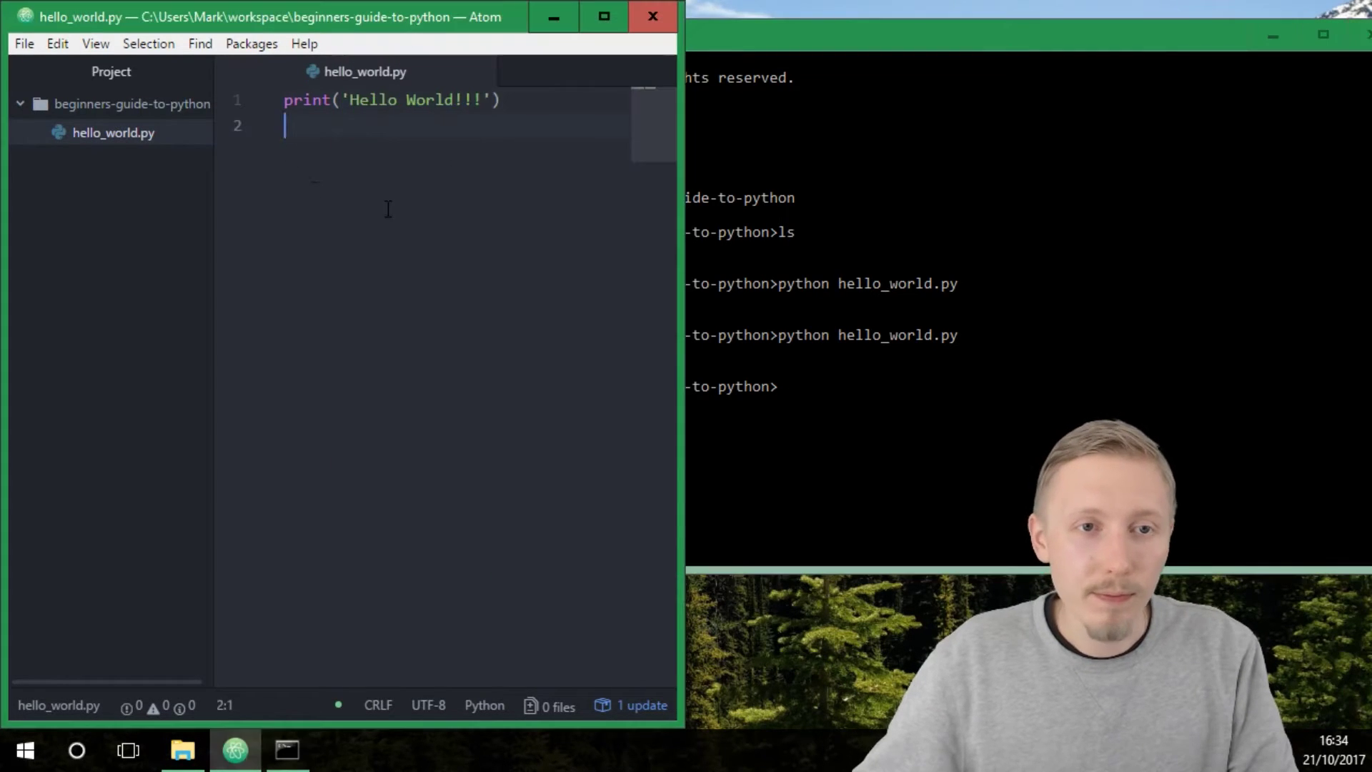